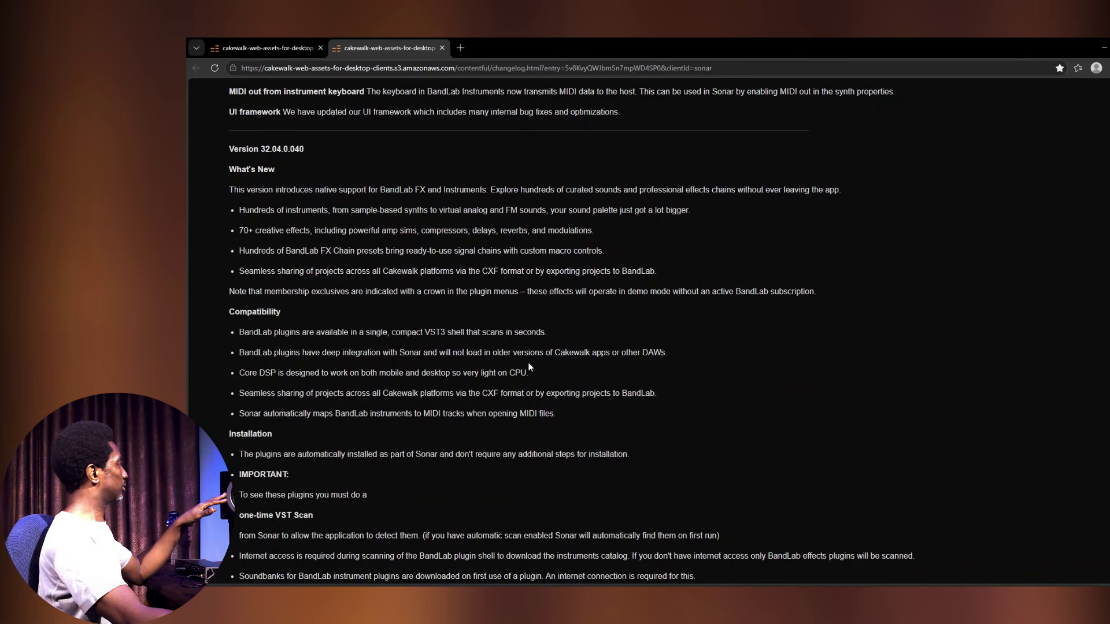
{"action": "scroll", "coordinate": [529, 368], "scroll_direction": "up", "scroll_amount": 2}
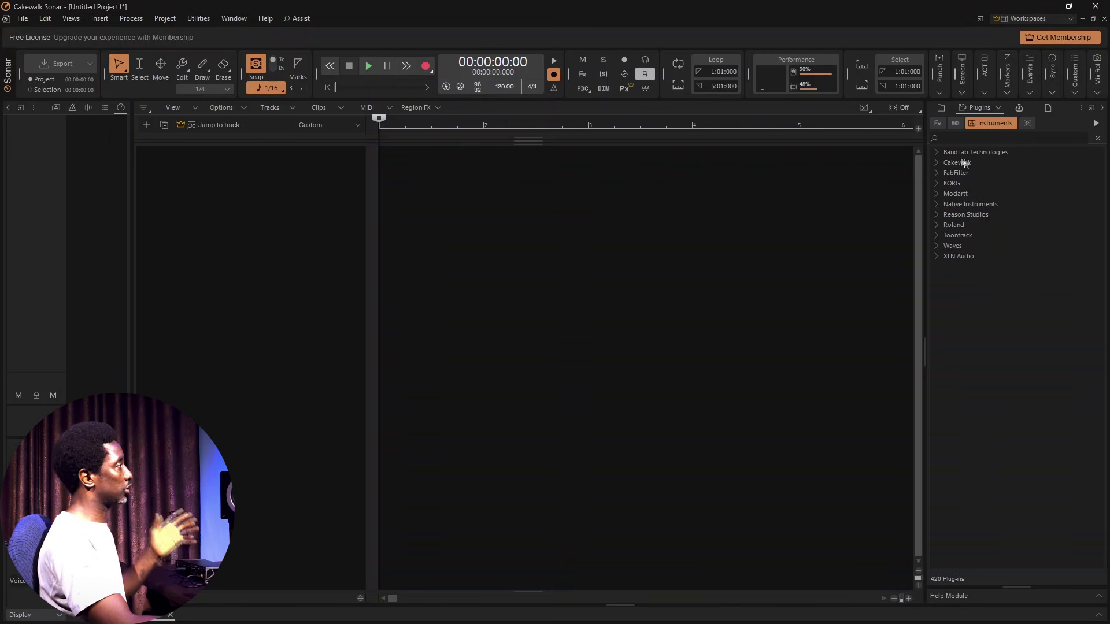
Insert the BandLab Technologies 12 String Guitar with the default soft synth options, and widen and reposition its keyboard window
{"action": "left_click", "coordinate": [938, 152]}
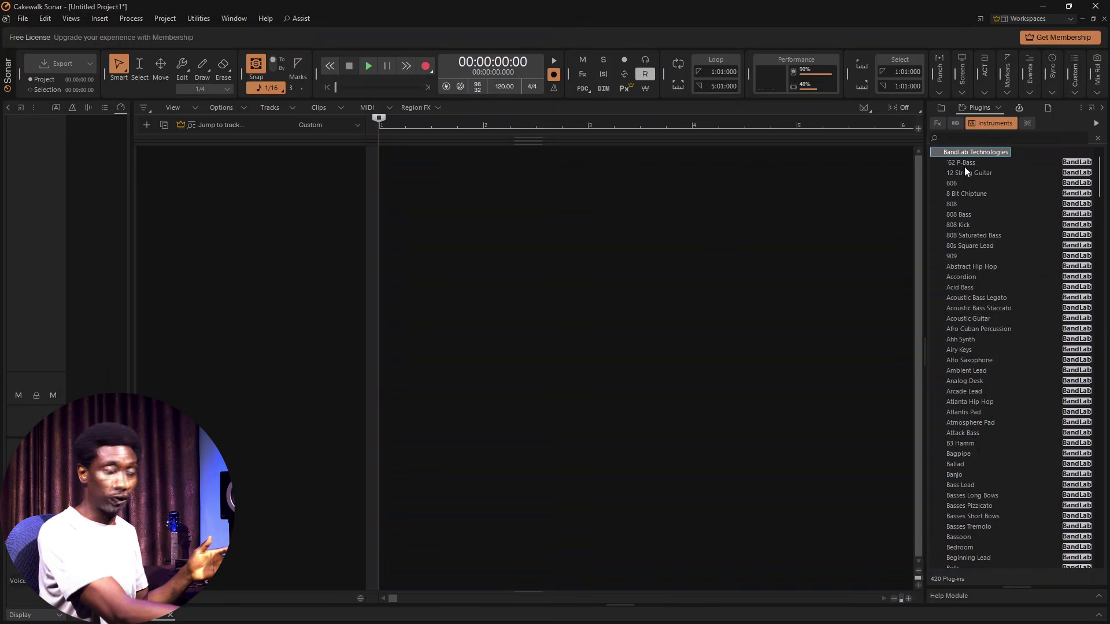
{"action": "left_click", "coordinate": [962, 162]}
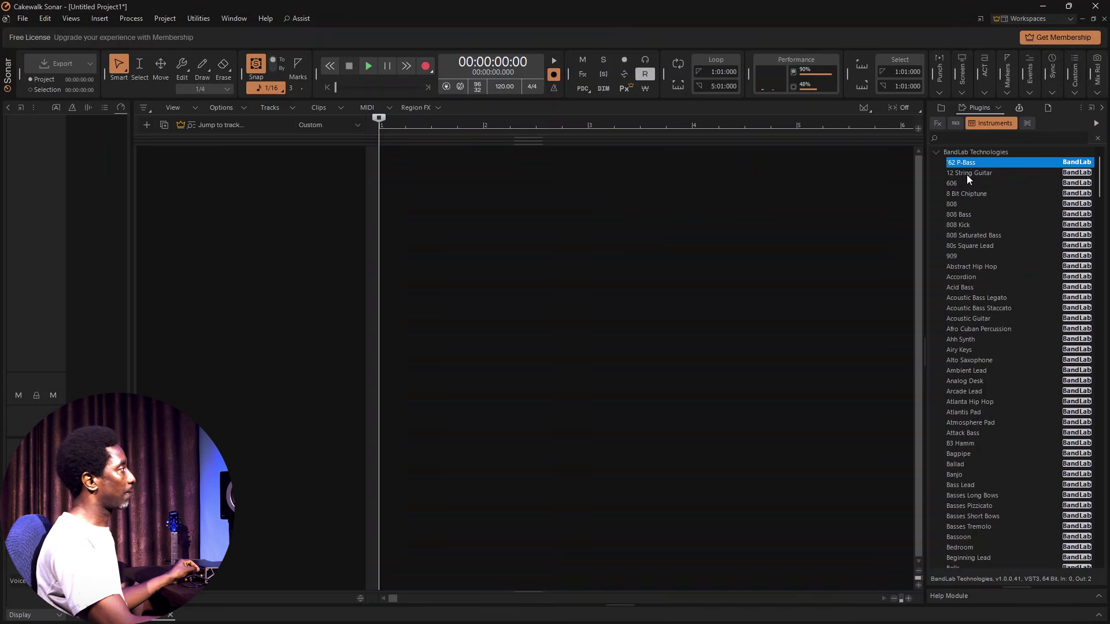
{"action": "left_click", "coordinate": [966, 174]}
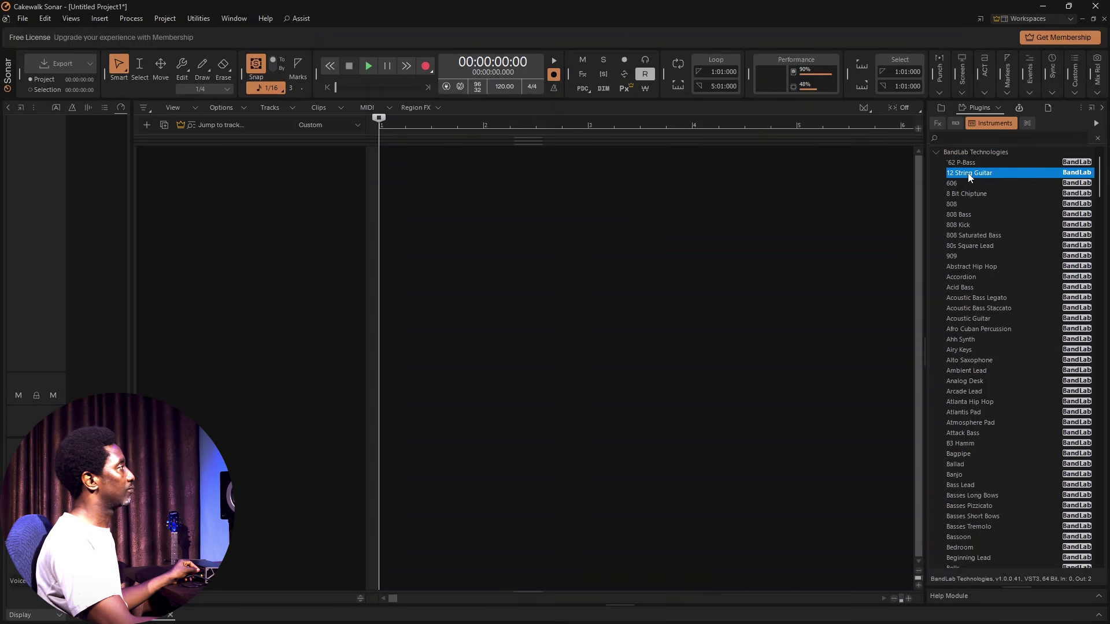
{"action": "double_click", "coordinate": [970, 175]}
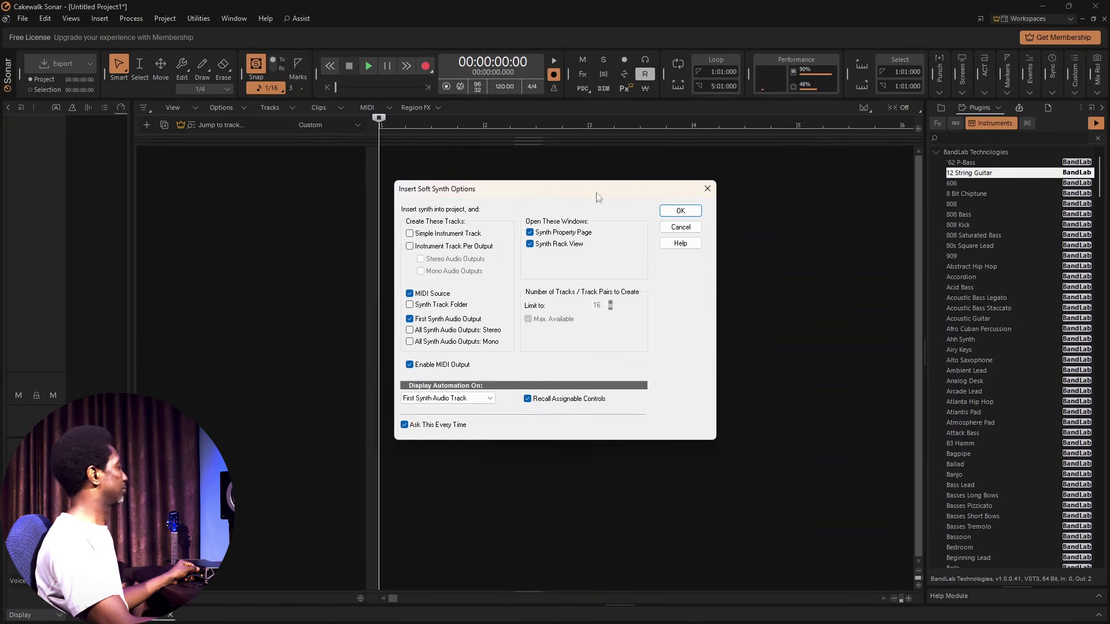
{"action": "left_click", "coordinate": [676, 212]}
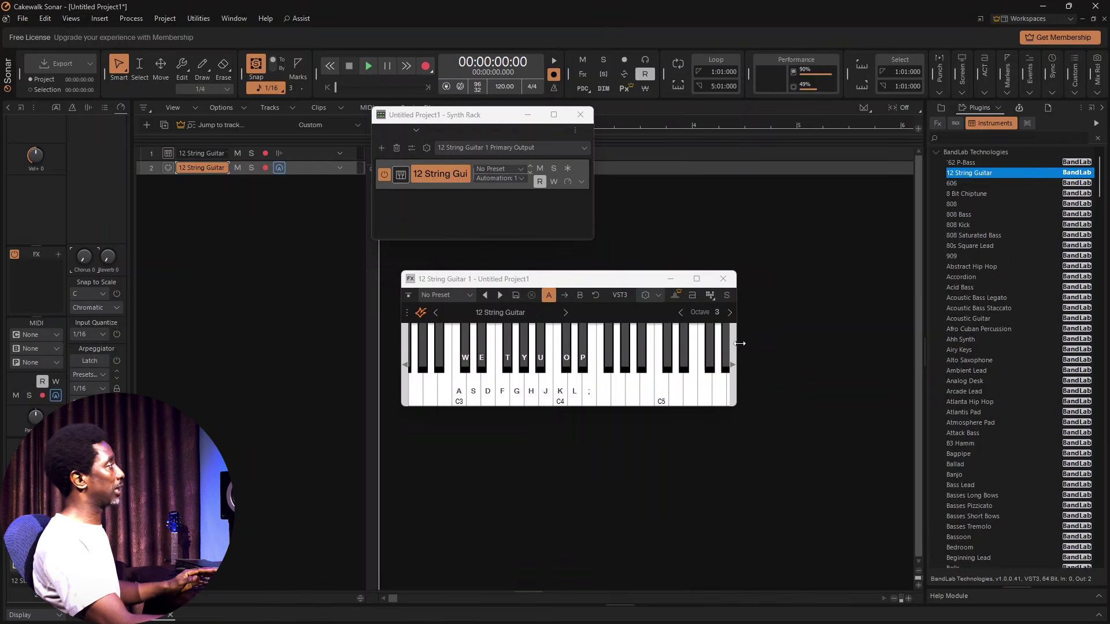
{"action": "left_click_drag", "start_coordinate": [740, 343], "coordinate": [1105, 344]}
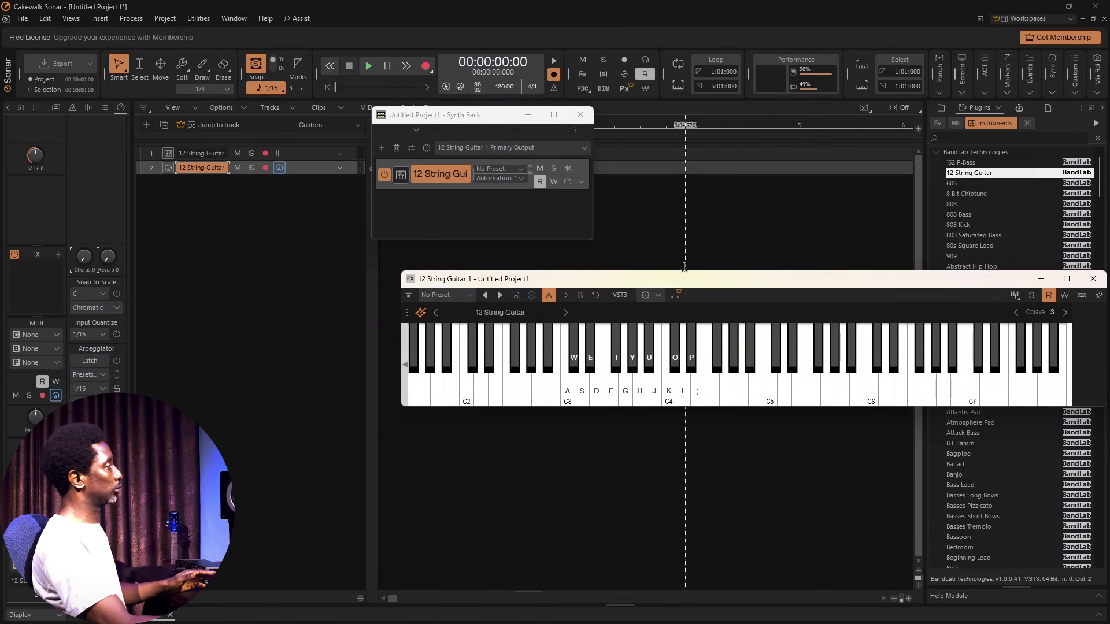
{"action": "left_click_drag", "start_coordinate": [688, 281], "coordinate": [506, 290]}
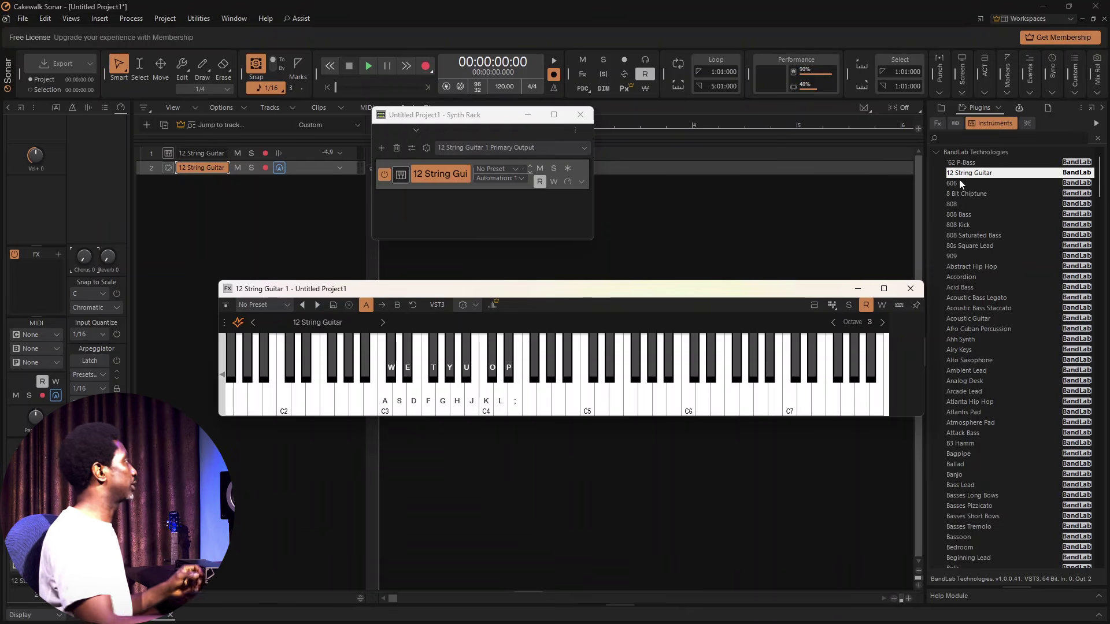
Add the BandLab Dry instrument through the Synth Rack with the default soft synth options, and reposition its keyboard window
{"action": "left_click", "coordinate": [382, 148]}
{"action": "left_click", "coordinate": [444, 163]}
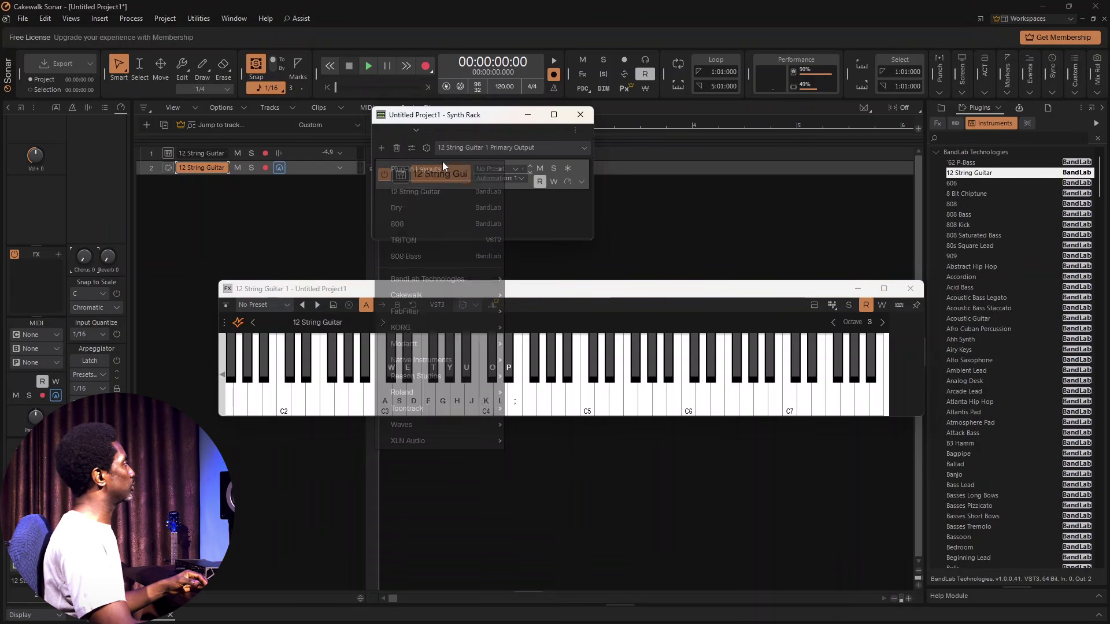
{"action": "mouse_move", "coordinate": [416, 293]}
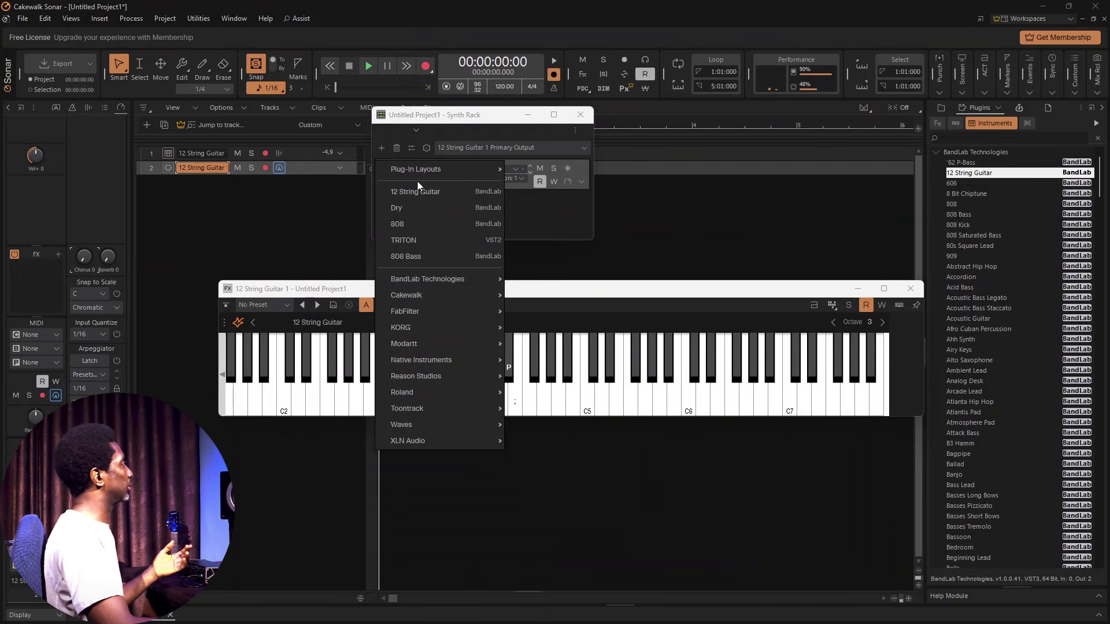
{"action": "mouse_move", "coordinate": [440, 281]}
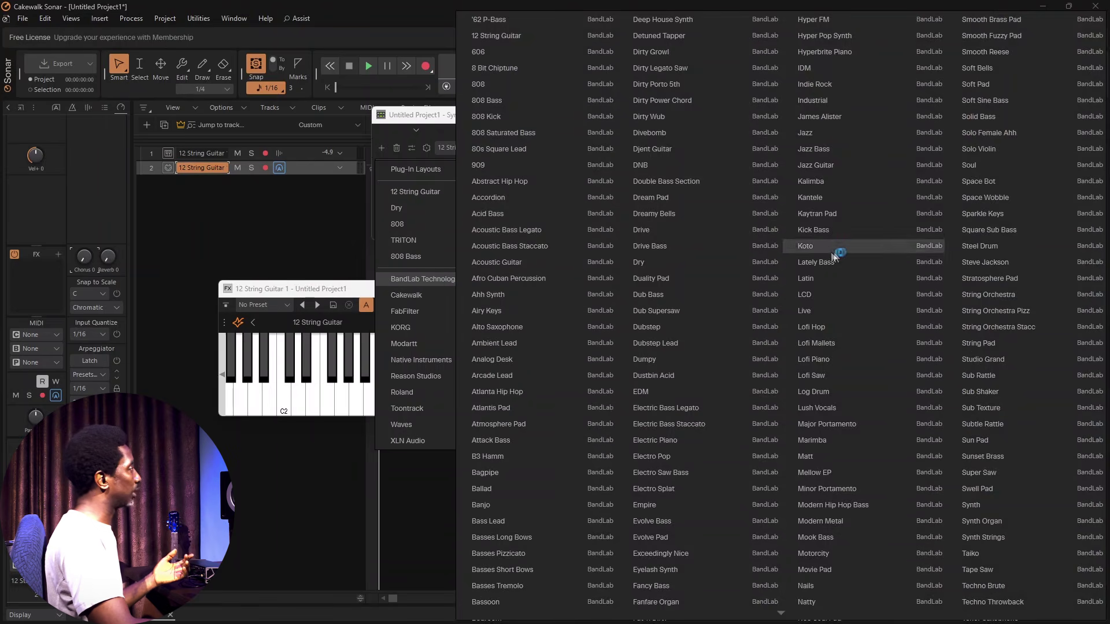
{"action": "left_click", "coordinate": [662, 262]}
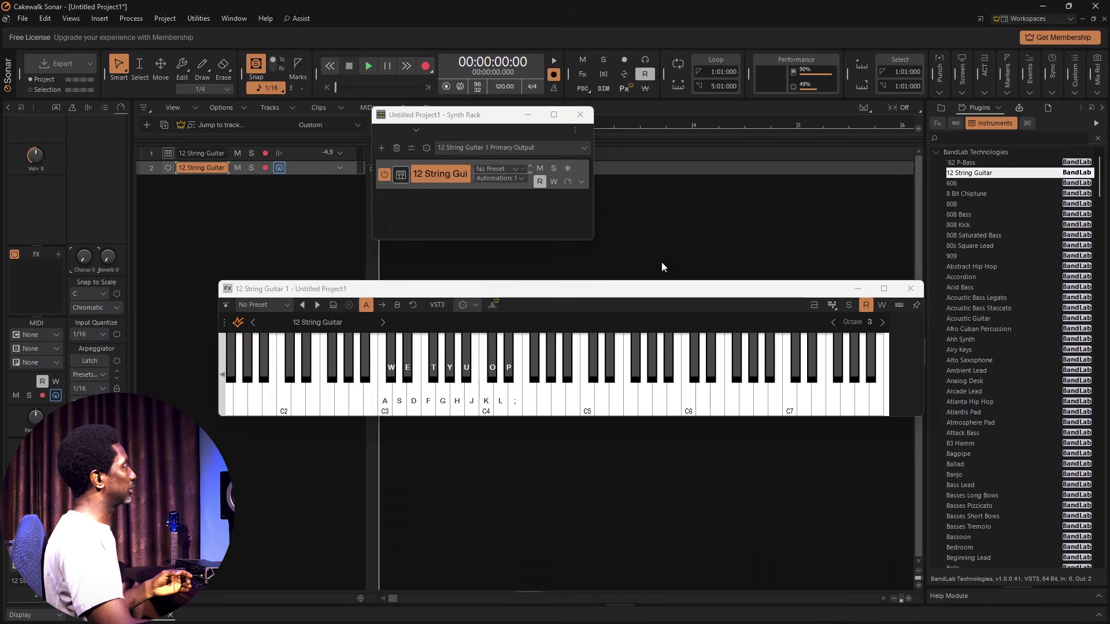
{"action": "left_click", "coordinate": [666, 210]}
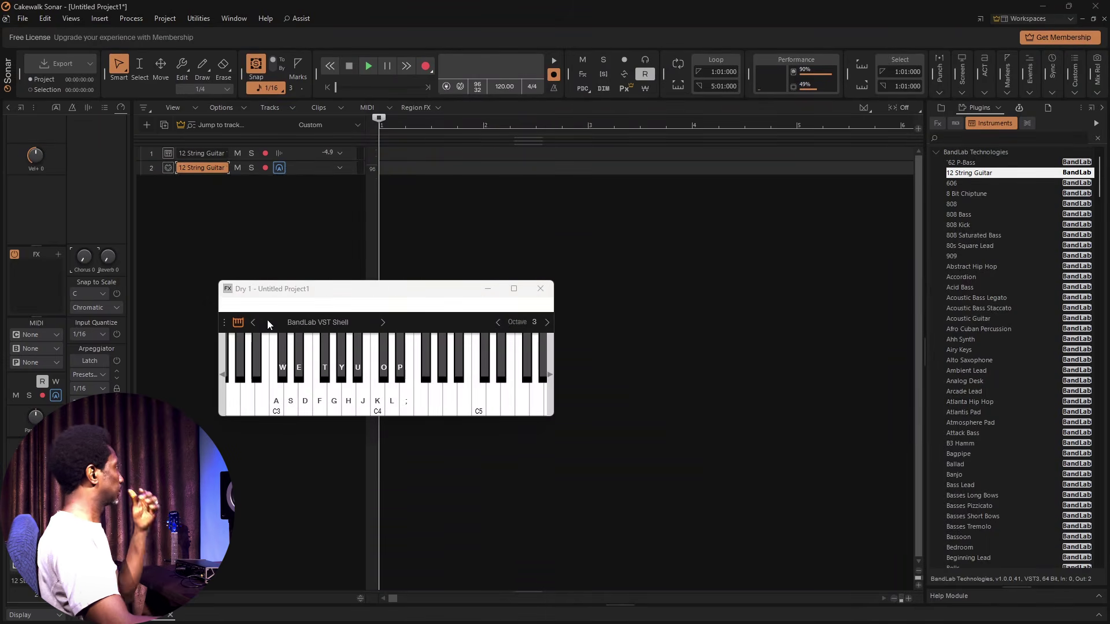
{"action": "left_click_drag", "start_coordinate": [347, 299], "coordinate": [434, 308]}
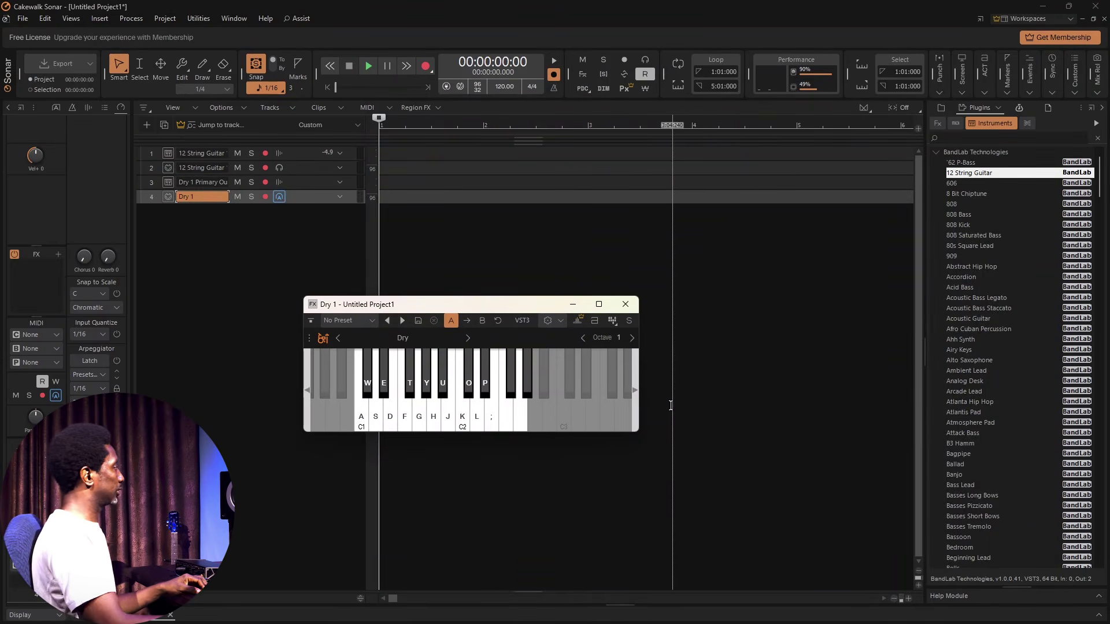
Audition the Dry instrument by playing a run of notes on its on-screen keyboard, and close its window
{"action": "key", "text": "k"}
{"action": "key", "text": "j"}
{"action": "key", "text": "f"}
{"action": "key", "text": "t"}
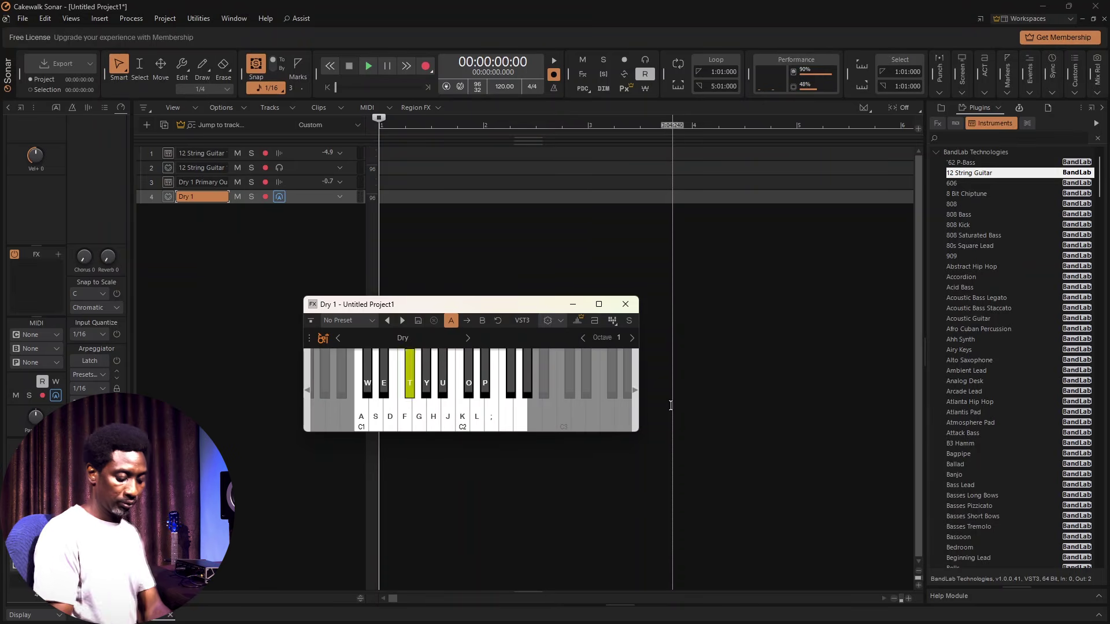
{"action": "key", "text": "t"}
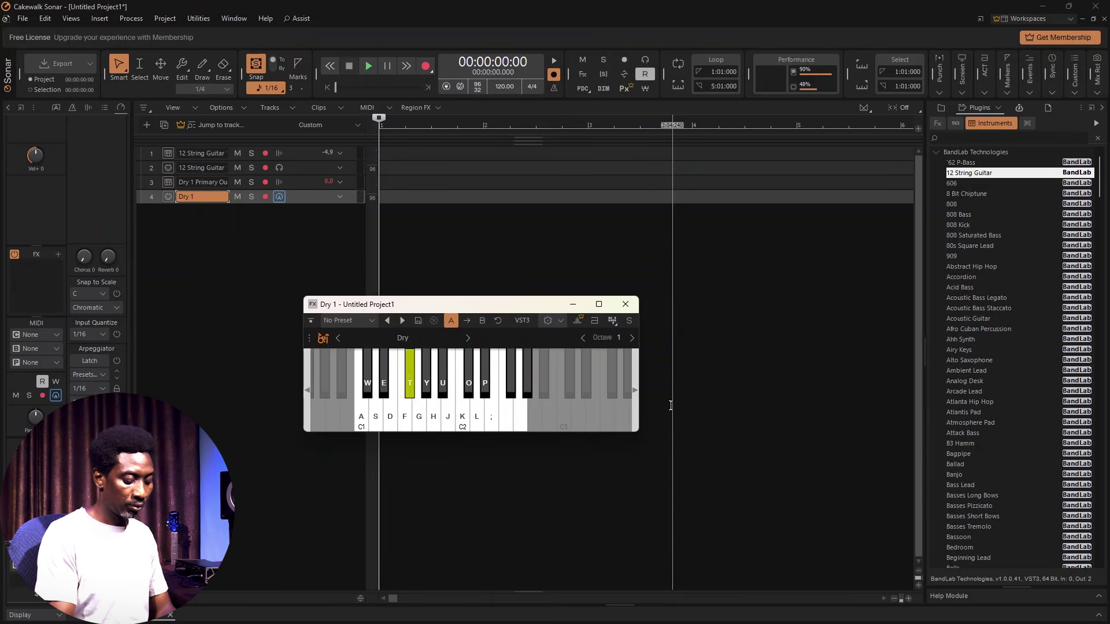
{"action": "key", "text": "a"}
{"action": "key", "text": "t"}
{"action": "key", "text": "a"}
{"action": "key", "text": "t"}
{"action": "key", "text": "s"}
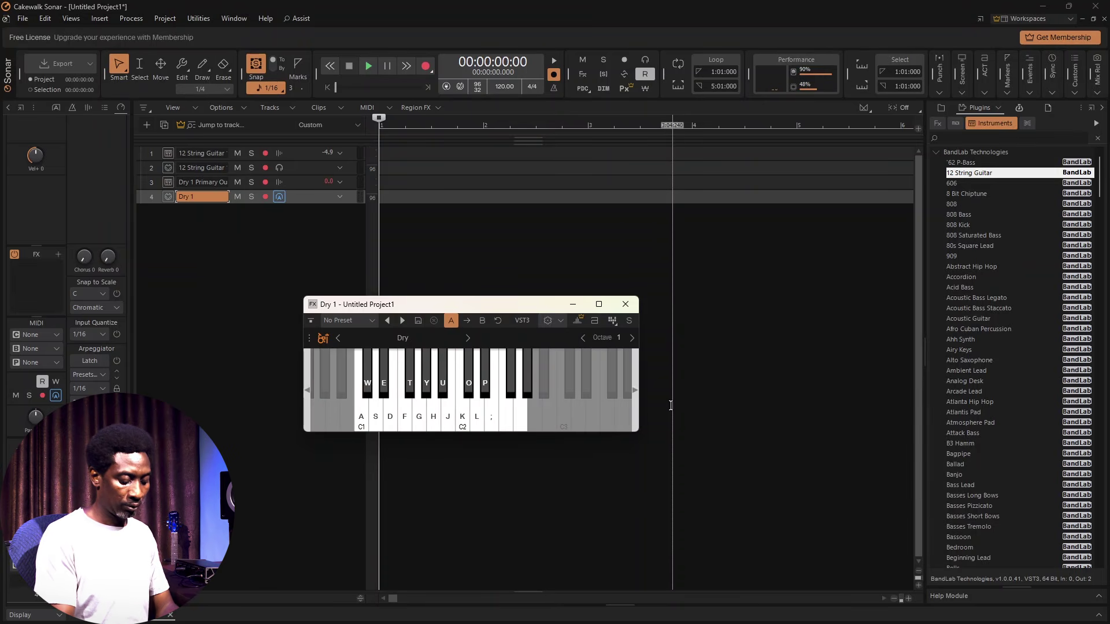
{"action": "key", "text": "t"}
{"action": "key", "text": "a"}
{"action": "key", "text": "s"}
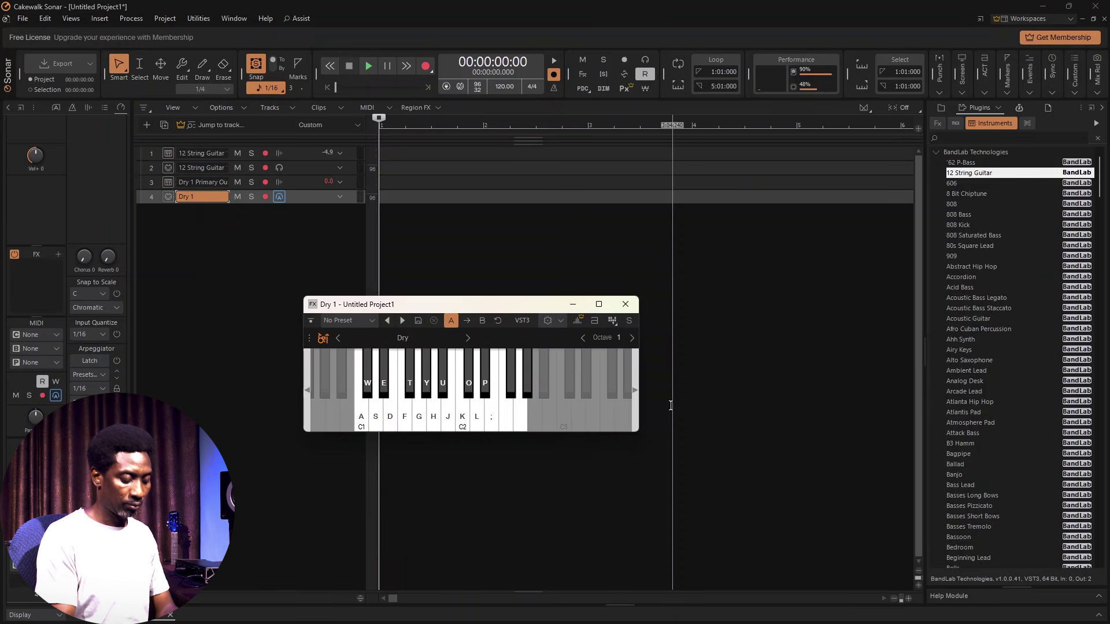
{"action": "key", "text": "t"}
{"action": "key", "text": "a"}
{"action": "key", "text": "t"}
{"action": "key", "text": "s"}
{"action": "key", "text": "a"}
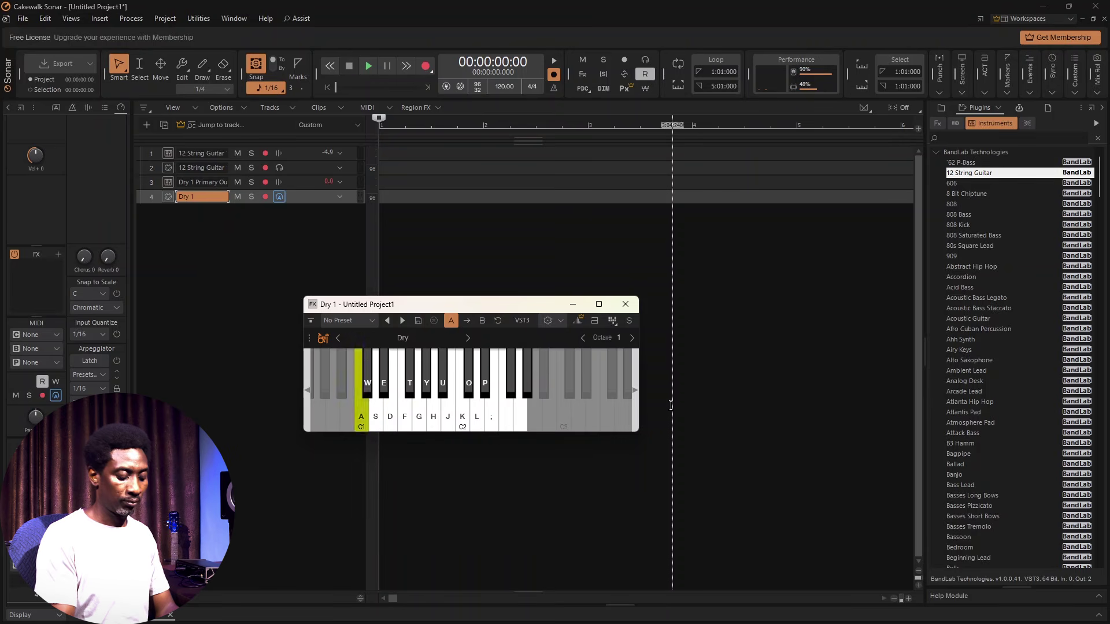
{"action": "key", "text": "a"}
{"action": "key", "text": "t"}
{"action": "key", "text": "a"}
{"action": "key", "text": "t"}
{"action": "key", "text": "a"}
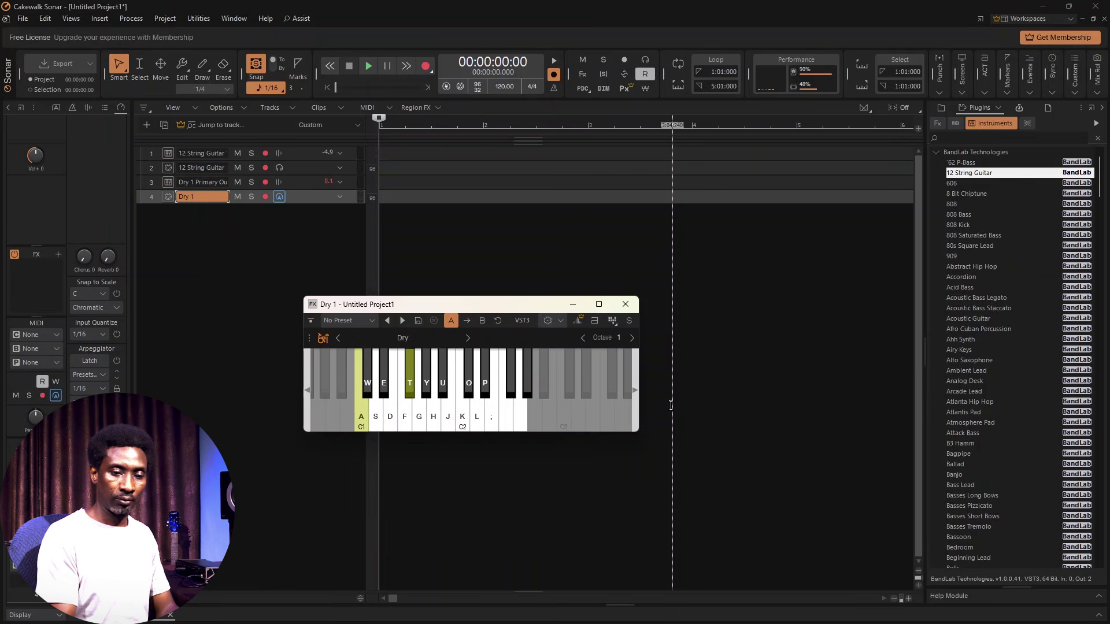
{"action": "key", "text": "a"}
{"action": "key", "text": "a"}
{"action": "key", "text": "t"}
{"action": "key", "text": "a"}
{"action": "key", "text": "t"}
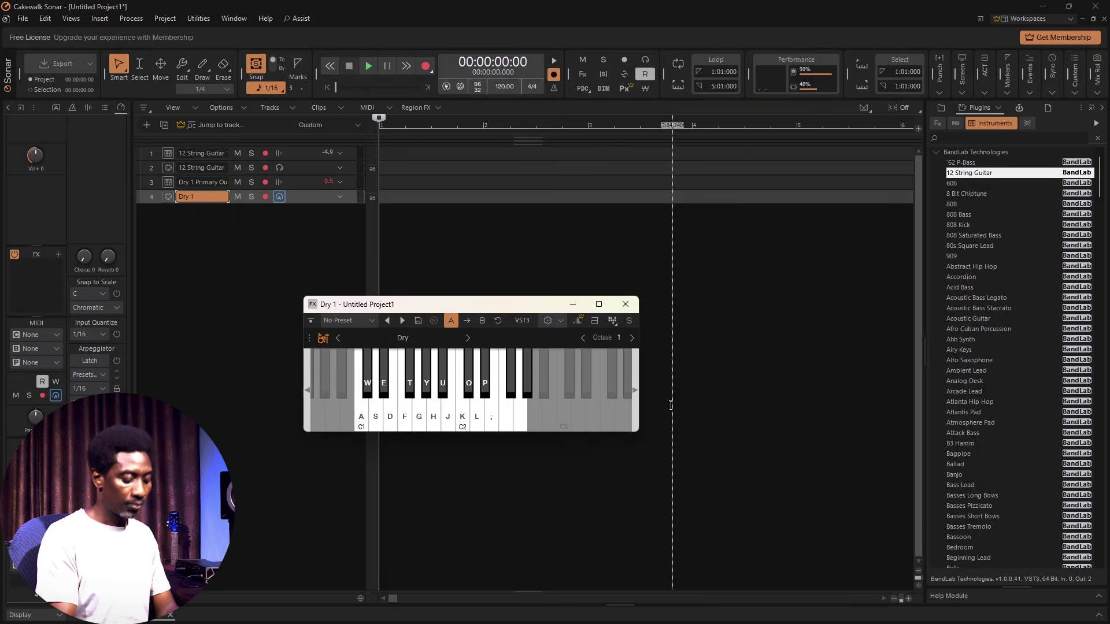
{"action": "key", "text": "s"}
{"action": "key", "text": "t"}
{"action": "key", "text": "y"}
{"action": "key", "text": "g"}
{"action": "key", "text": "k"}
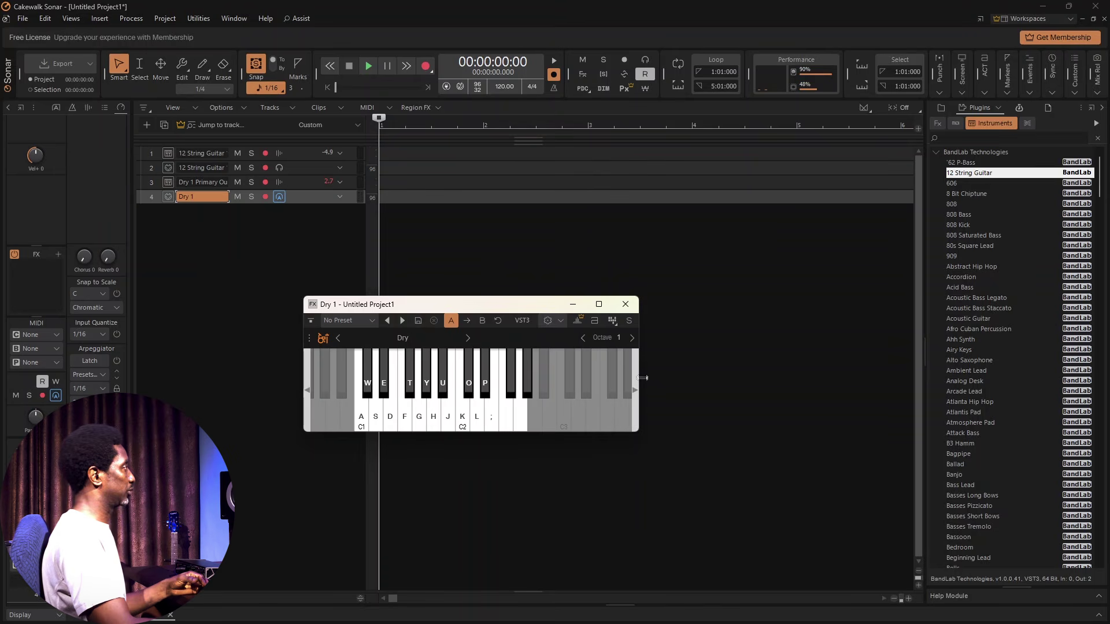
{"action": "left_click", "coordinate": [626, 305]}
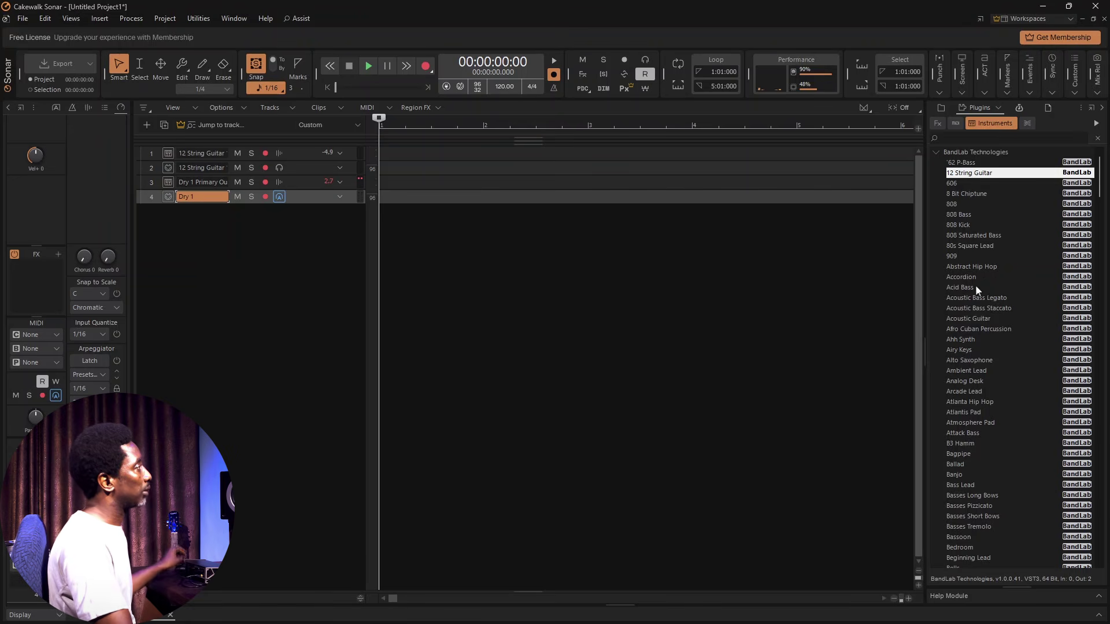
Insert the BandLab Acoustic Bass Legato instrument with the default soft synth options, and close the Synth Rack
{"action": "left_click", "coordinate": [979, 267]}
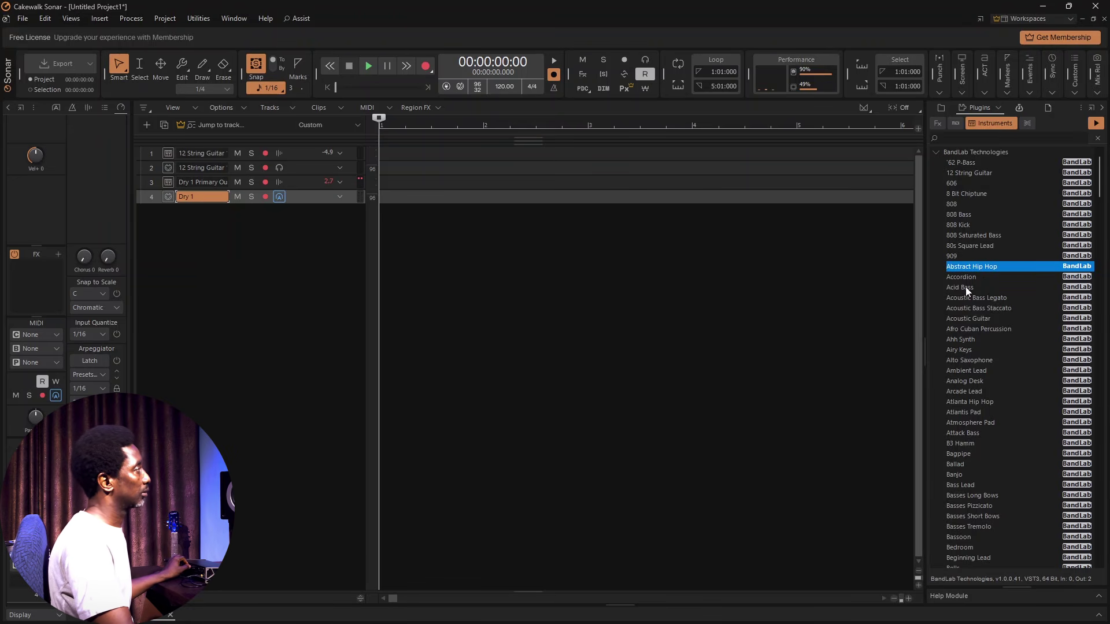
{"action": "left_click", "coordinate": [966, 287]}
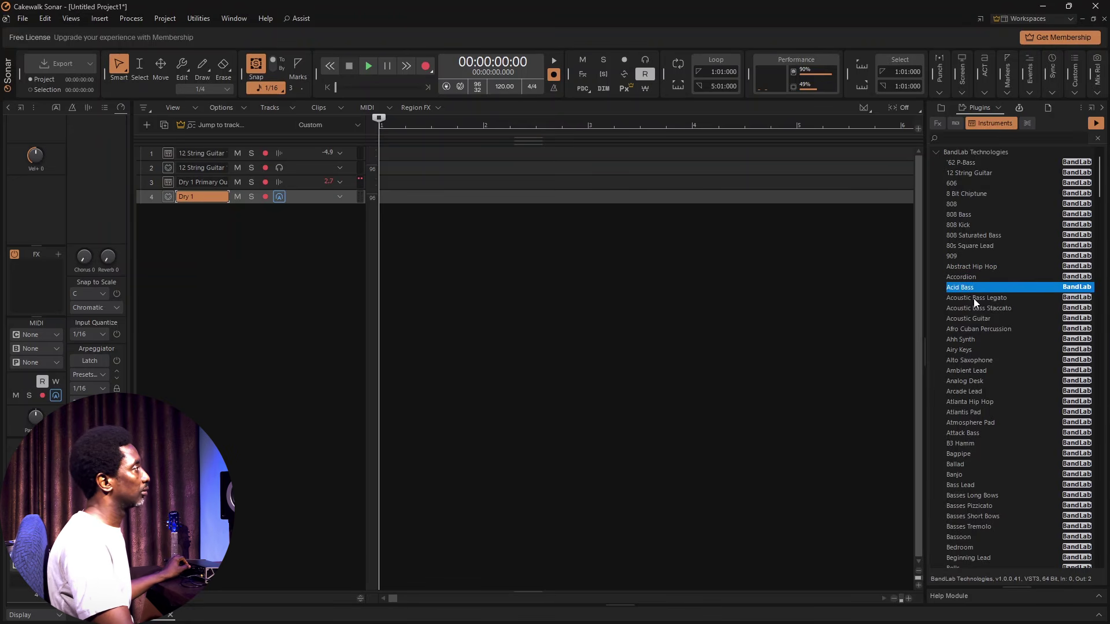
{"action": "left_click", "coordinate": [973, 298]}
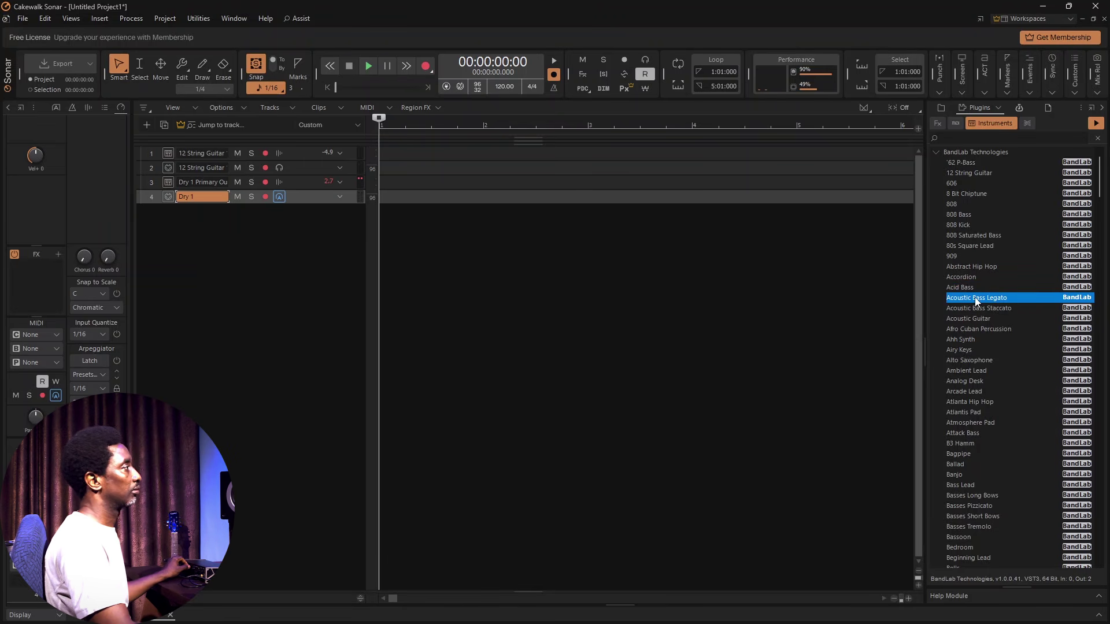
{"action": "double_click", "coordinate": [975, 298]}
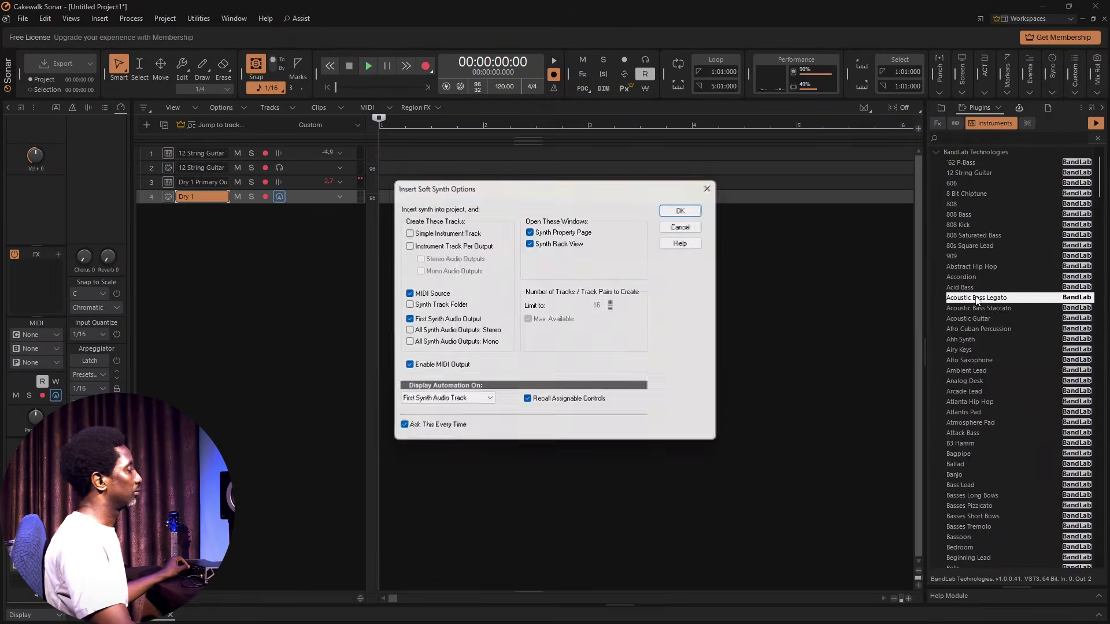
{"action": "key", "text": "Return"}
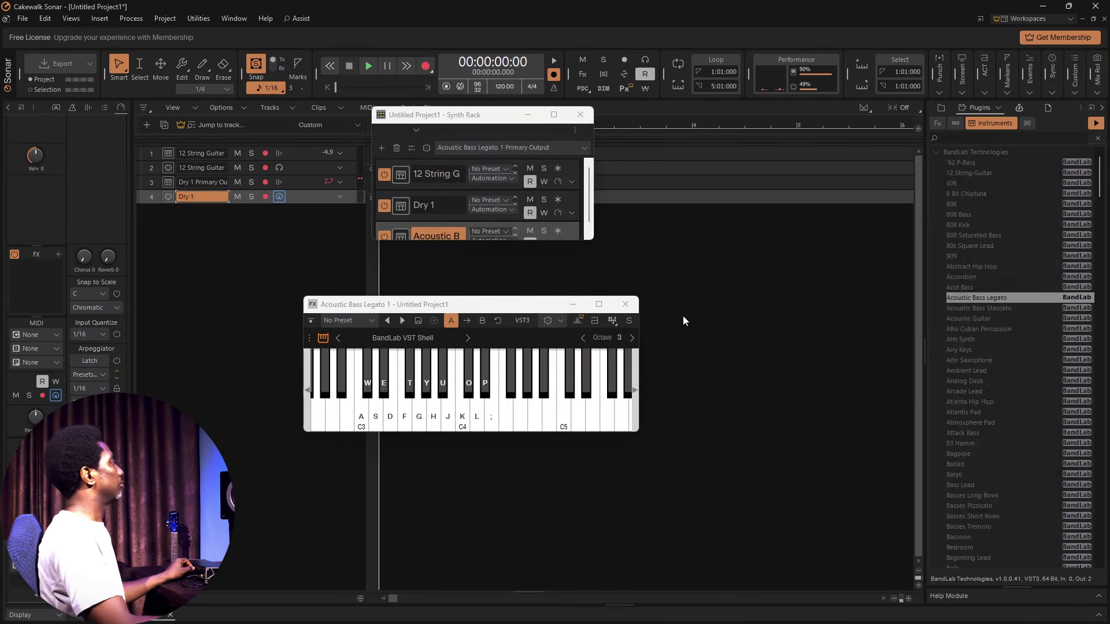
{"action": "left_click", "coordinate": [588, 353]}
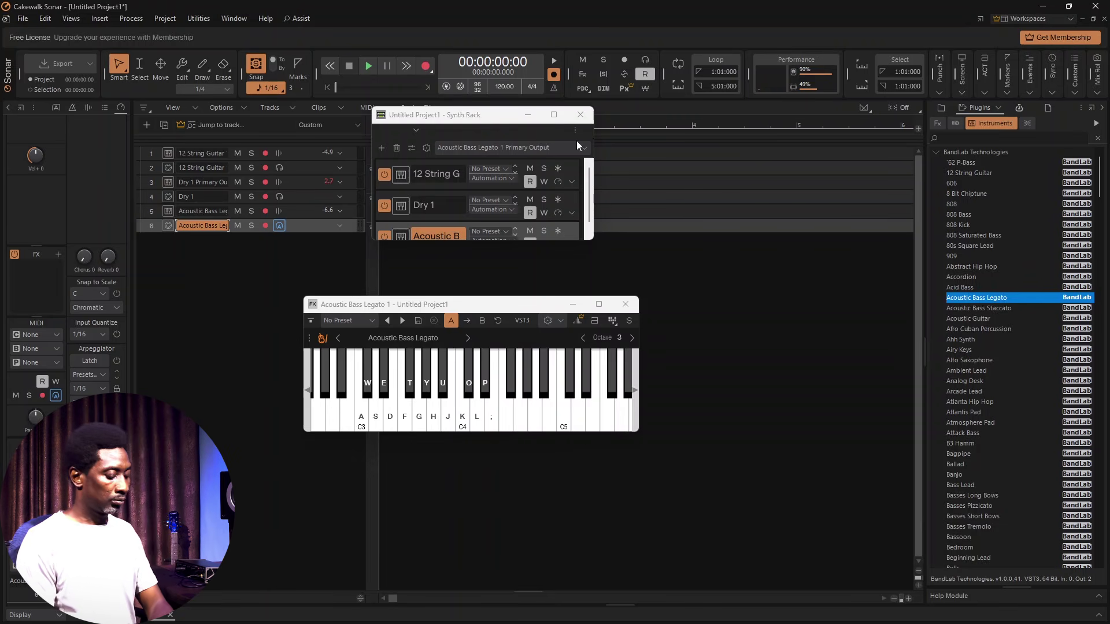
{"action": "left_click", "coordinate": [580, 115]}
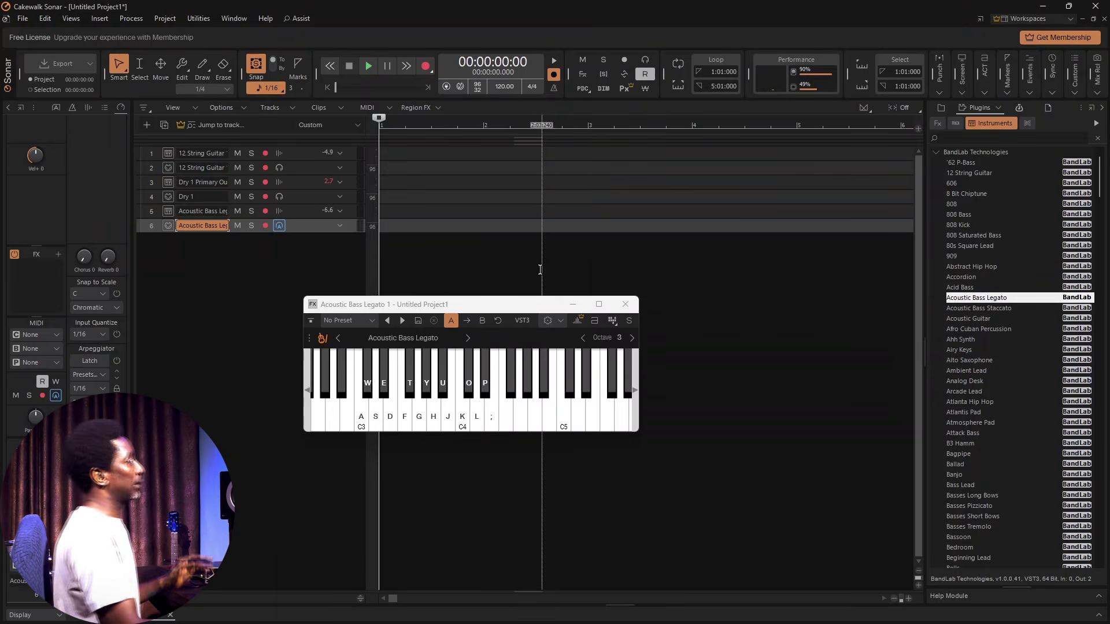
View the list of instrument categories available inside the Acoustic Bass Legato plugin, and close it without changing the sound
{"action": "left_click", "coordinate": [958, 475]}
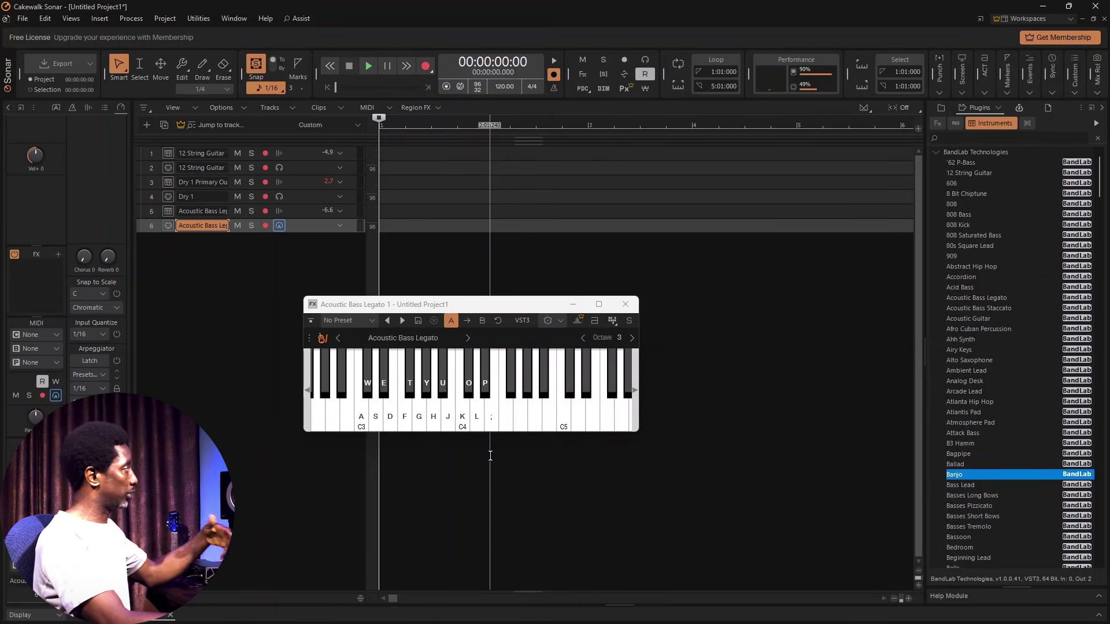
{"action": "left_click", "coordinate": [440, 337]}
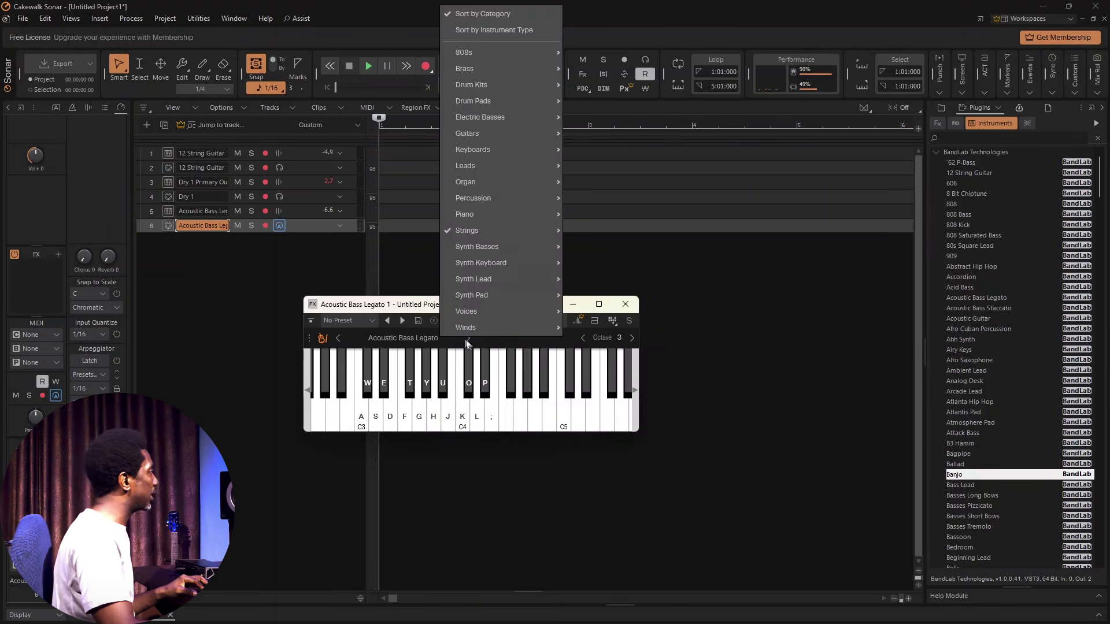
{"action": "left_click", "coordinate": [445, 340]}
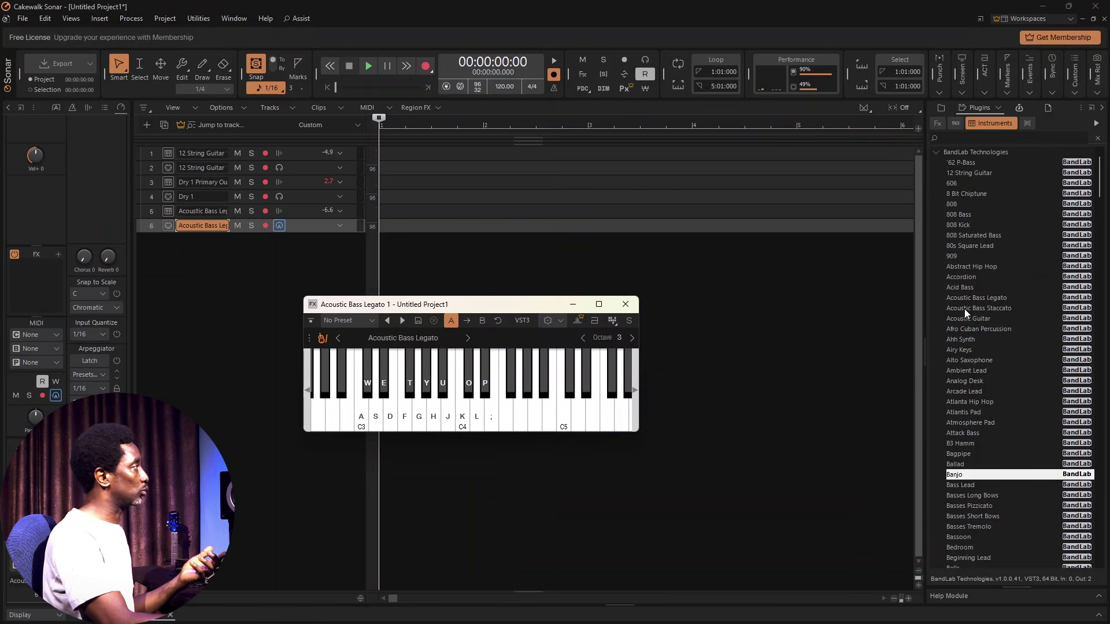
Insert the BandLab Accordion instrument, switch its sound to Dance Lead from the Synth Lead category, and audition it
{"action": "double_click", "coordinate": [959, 277]}
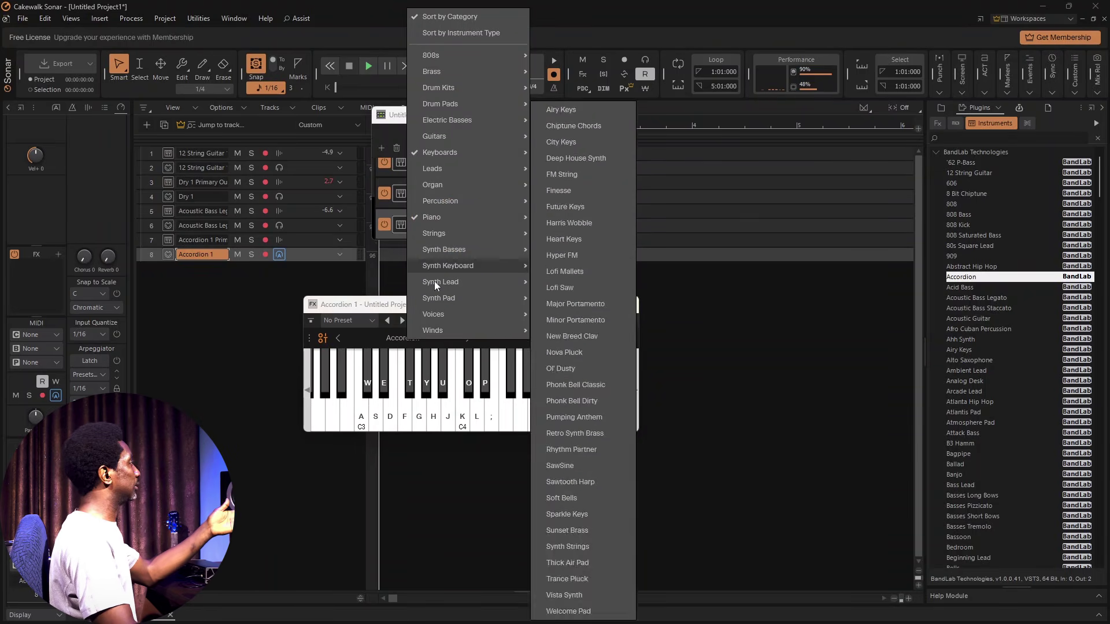
{"action": "mouse_move", "coordinate": [438, 282]}
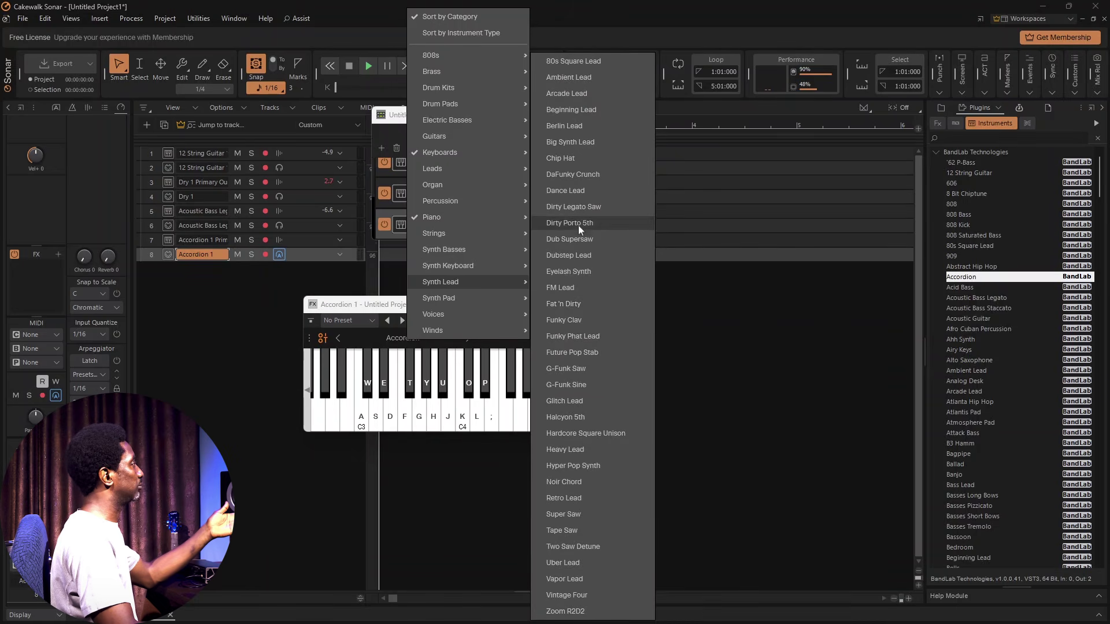
{"action": "left_click", "coordinate": [583, 194]}
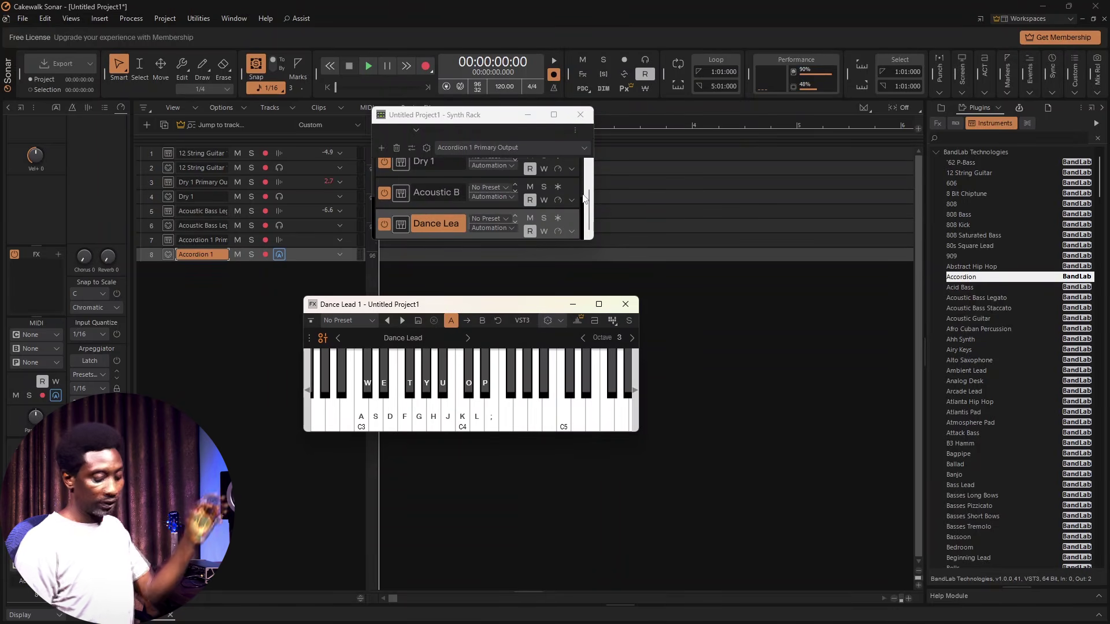
{"action": "key", "text": "d"}
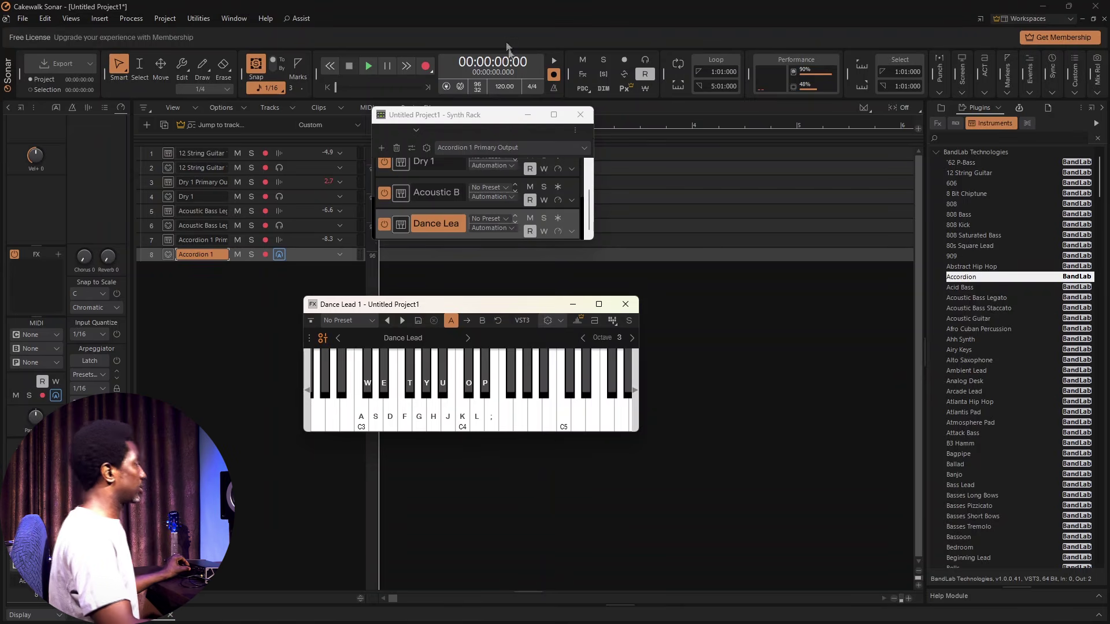
View the synths offered for insertion in the Synth Rack without adding one, and close the rack and the Dance Lead window
{"action": "left_click", "coordinate": [381, 148]}
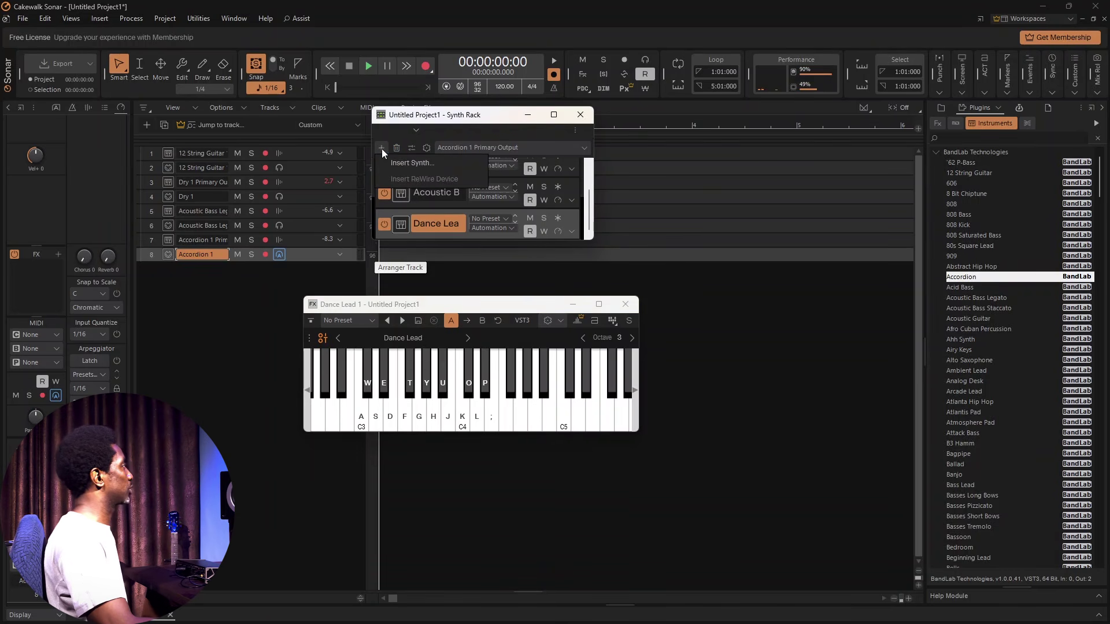
{"action": "left_click", "coordinate": [440, 163]}
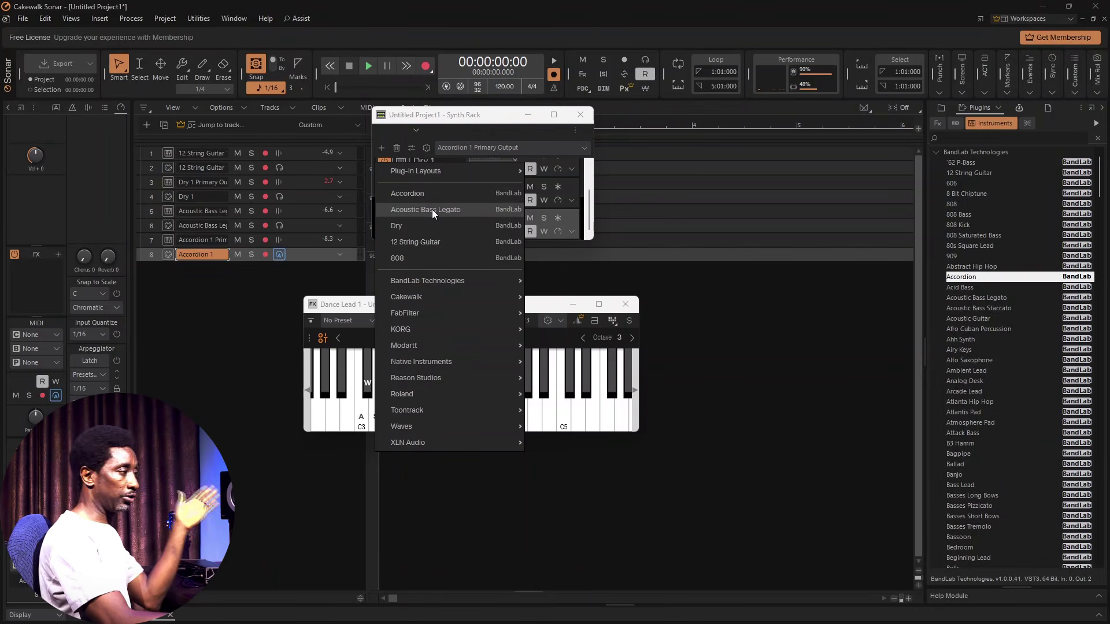
{"action": "left_click", "coordinate": [577, 108]}
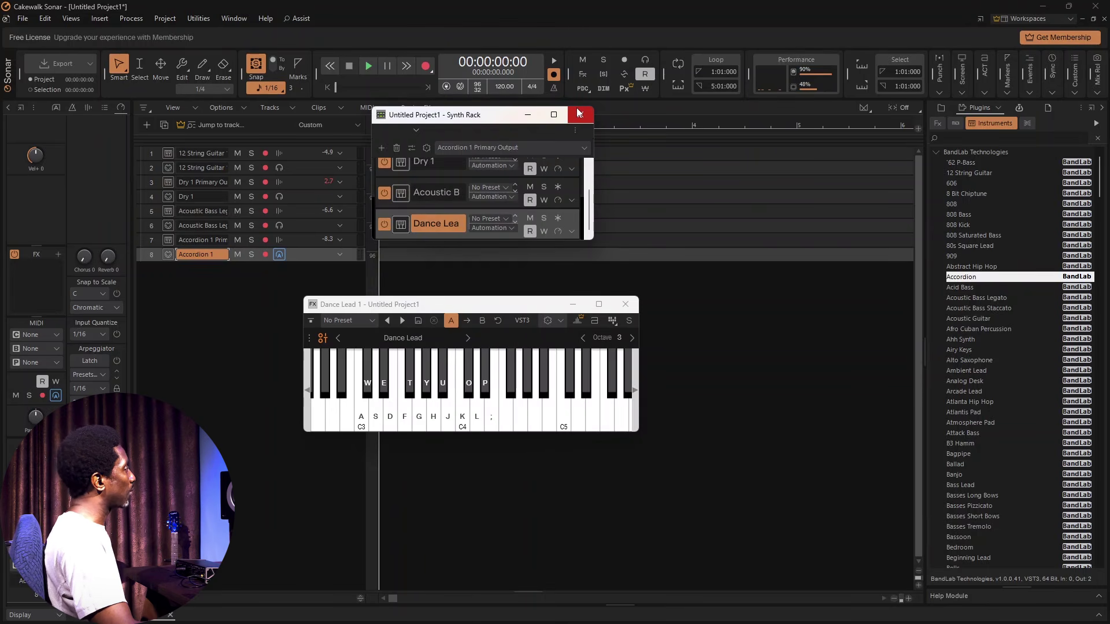
{"action": "left_click", "coordinate": [577, 111]}
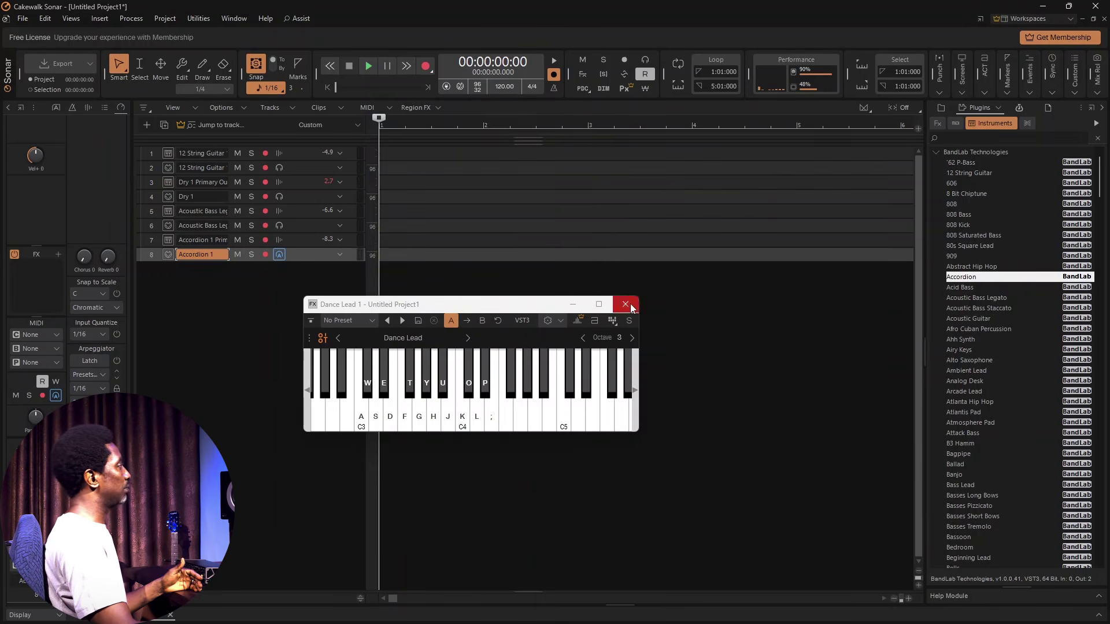
{"action": "left_click", "coordinate": [625, 304]}
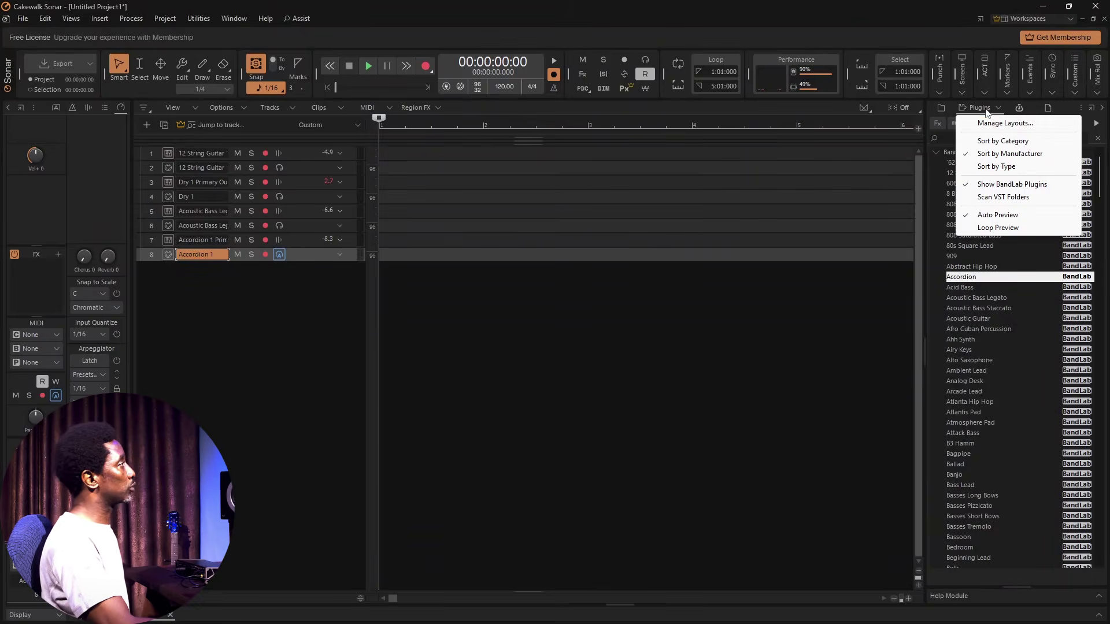
Open the Plug-in Manager and list the registered BandLab Effects (VST3), followed by the BandLab Instruments (VST3i)
{"action": "left_click", "coordinate": [1020, 117]}
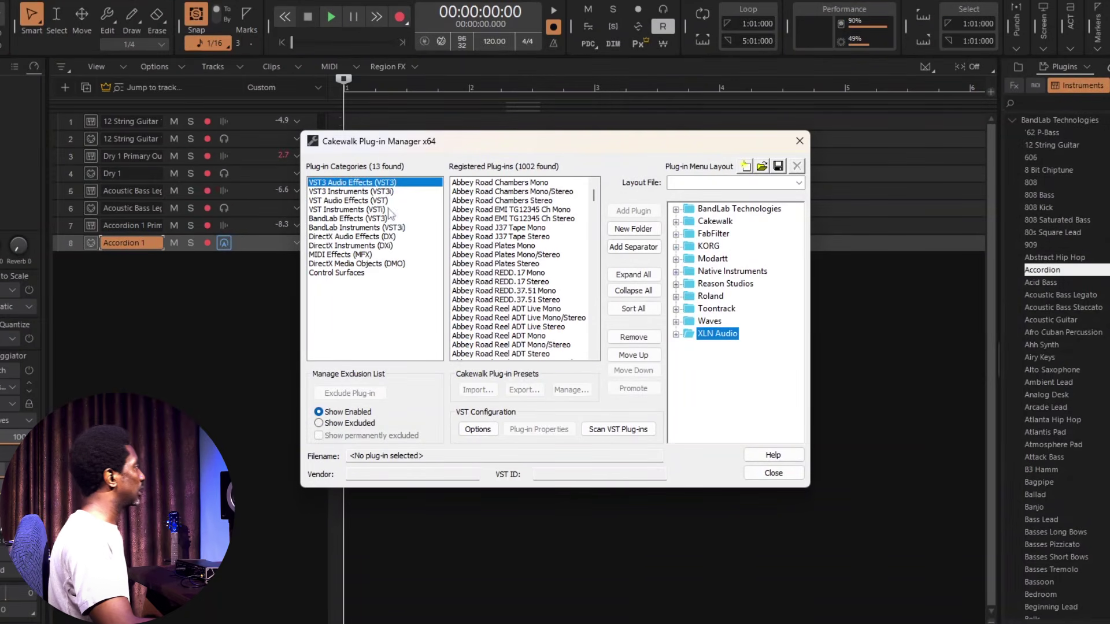
{"action": "left_click", "coordinate": [345, 219]}
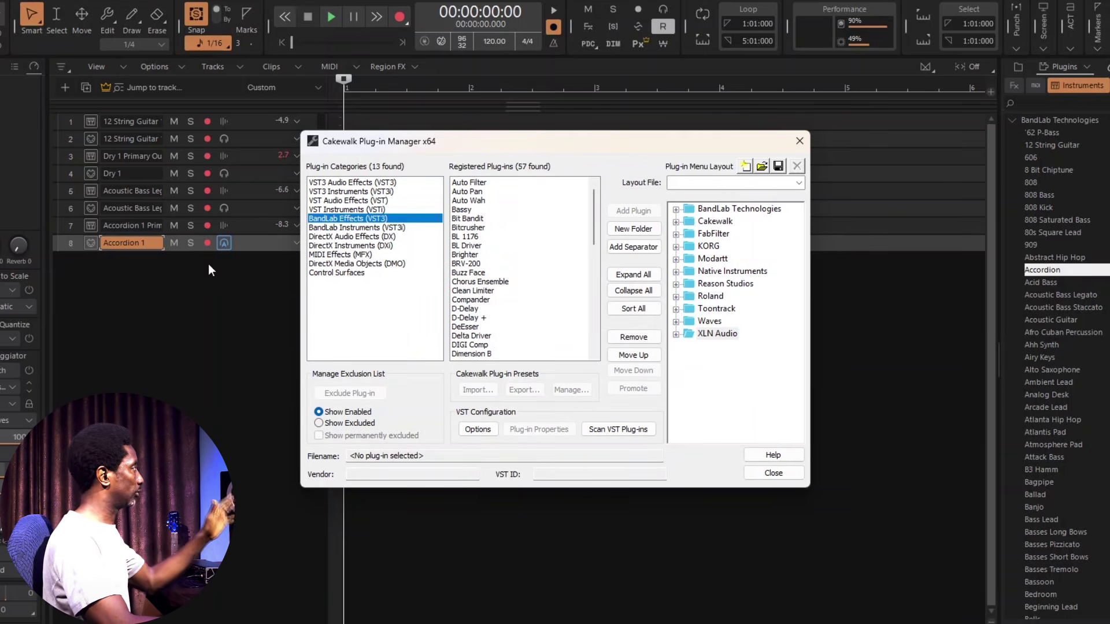
{"action": "left_click", "coordinate": [363, 228]}
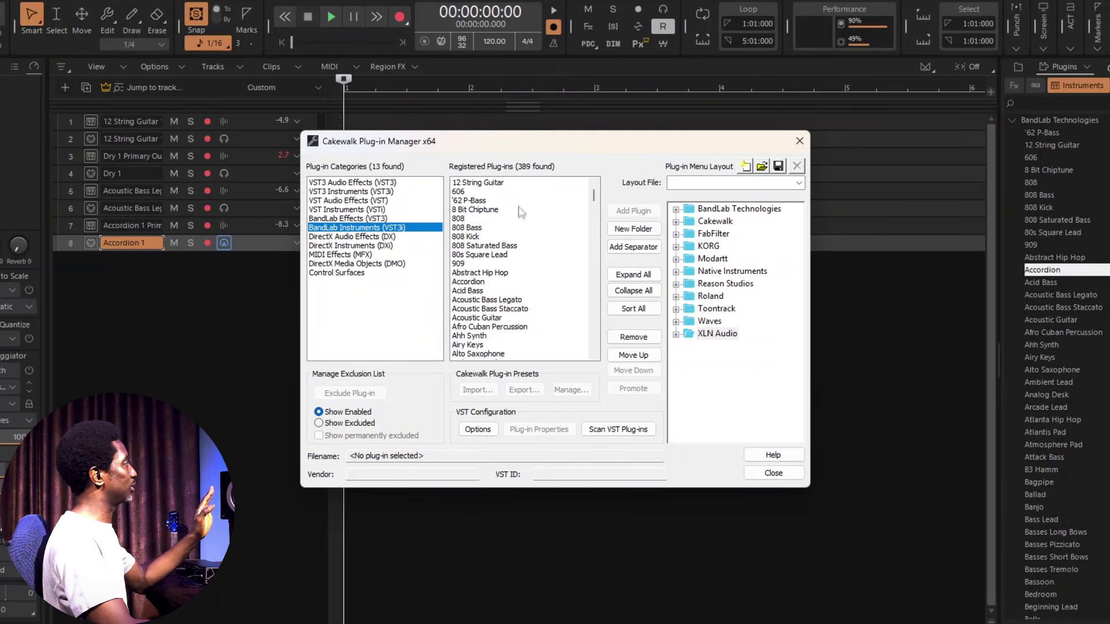
Exclude all registered BandLab instruments, from 12 String Guitar through Zoom R2D2, in the Plug-in Manager
{"action": "left_click", "coordinate": [497, 183]}
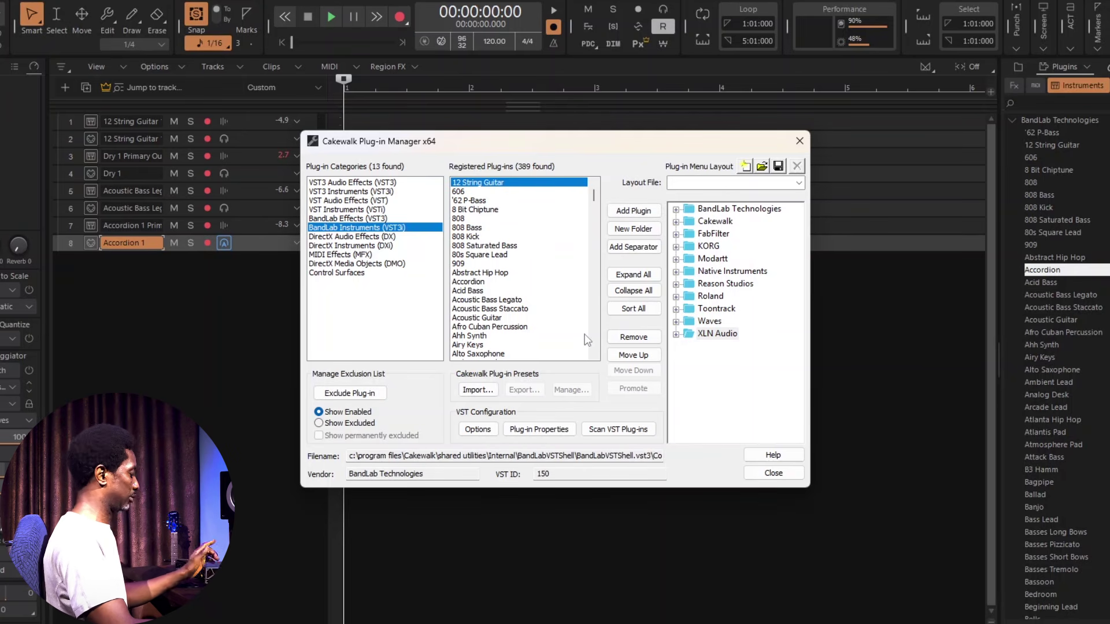
{"action": "scroll", "coordinate": [537, 298], "scroll_direction": "down", "scroll_amount": 1}
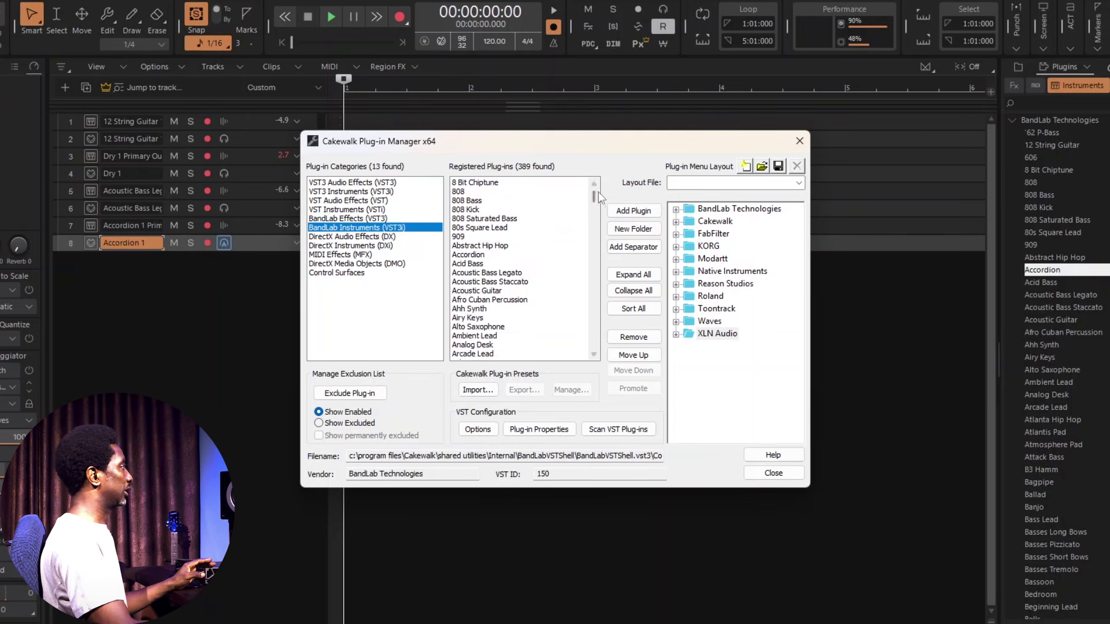
{"action": "left_click_drag", "start_coordinate": [596, 196], "coordinate": [594, 344]}
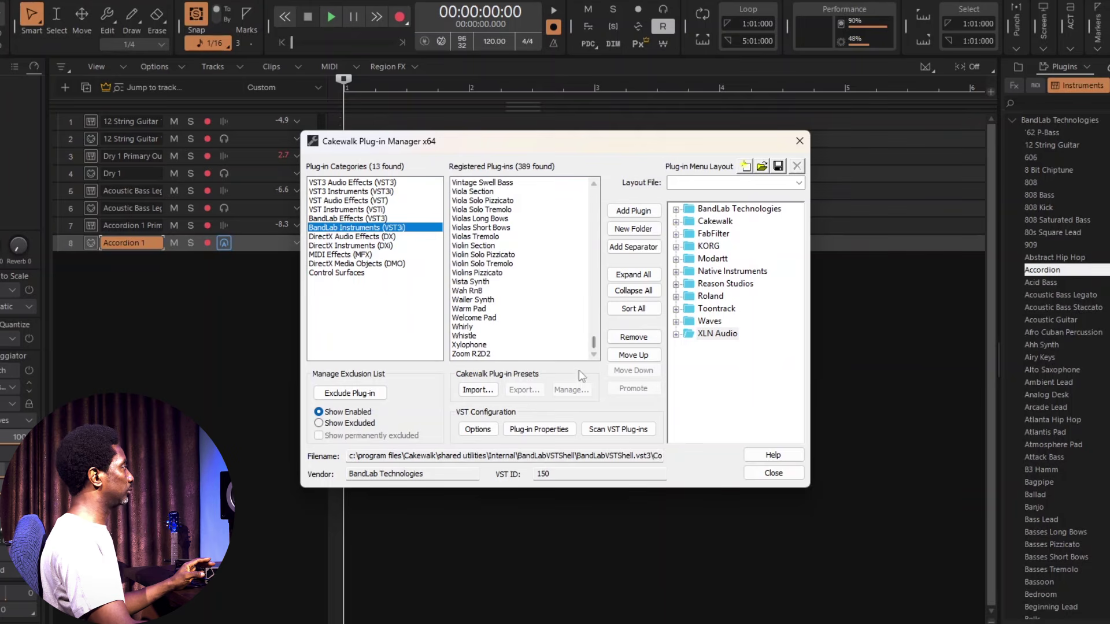
{"action": "left_click", "coordinate": [483, 355], "text": "shift"}
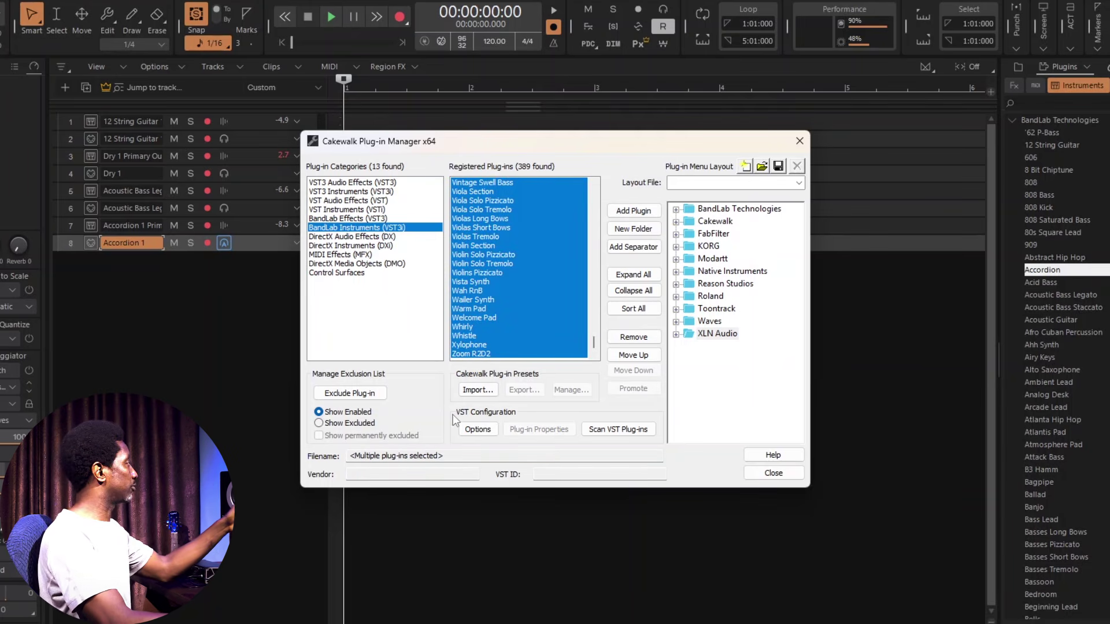
{"action": "left_click", "coordinate": [373, 394]}
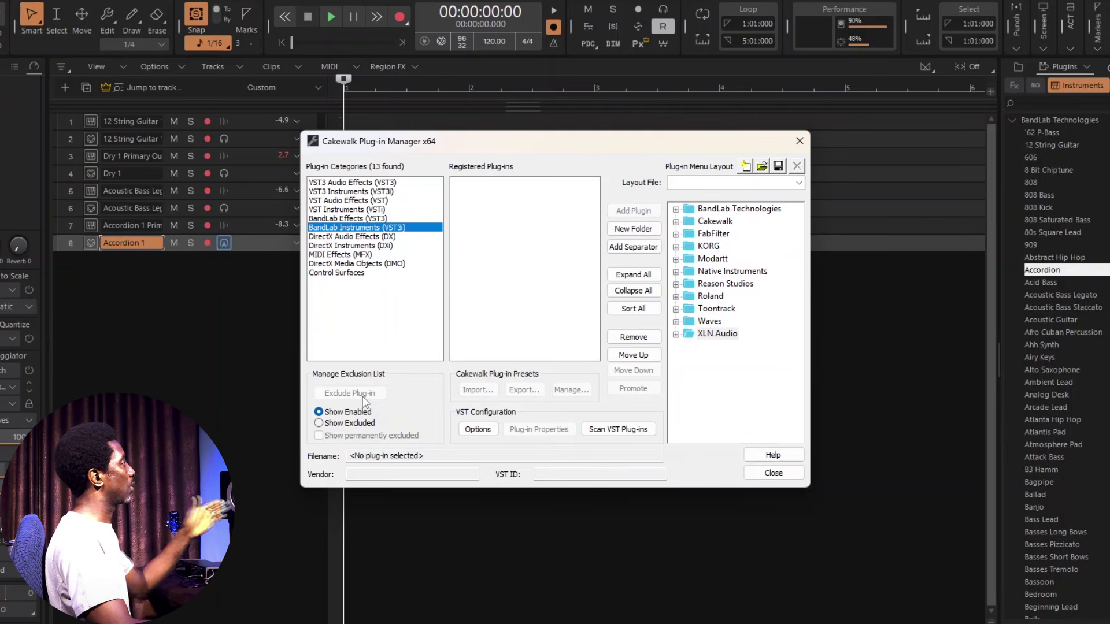
Close the Plug-in Manager and check the Cakewalk folder and remaining manufacturers in the instruments browser
{"action": "left_click", "coordinate": [761, 476]}
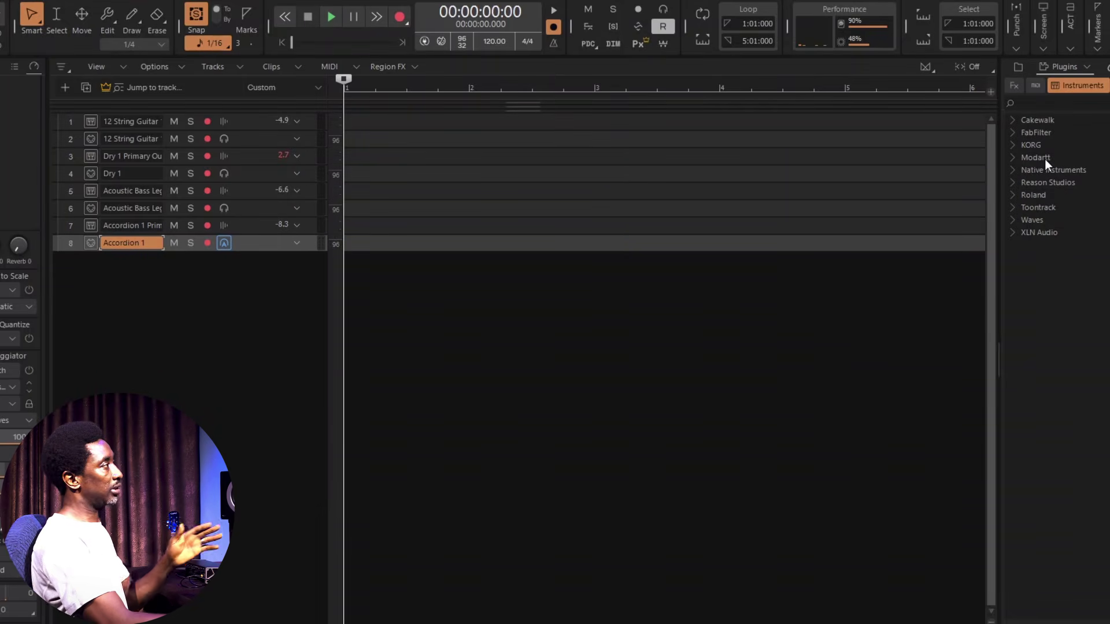
{"action": "double_click", "coordinate": [1018, 119]}
{"action": "double_click", "coordinate": [1018, 119]}
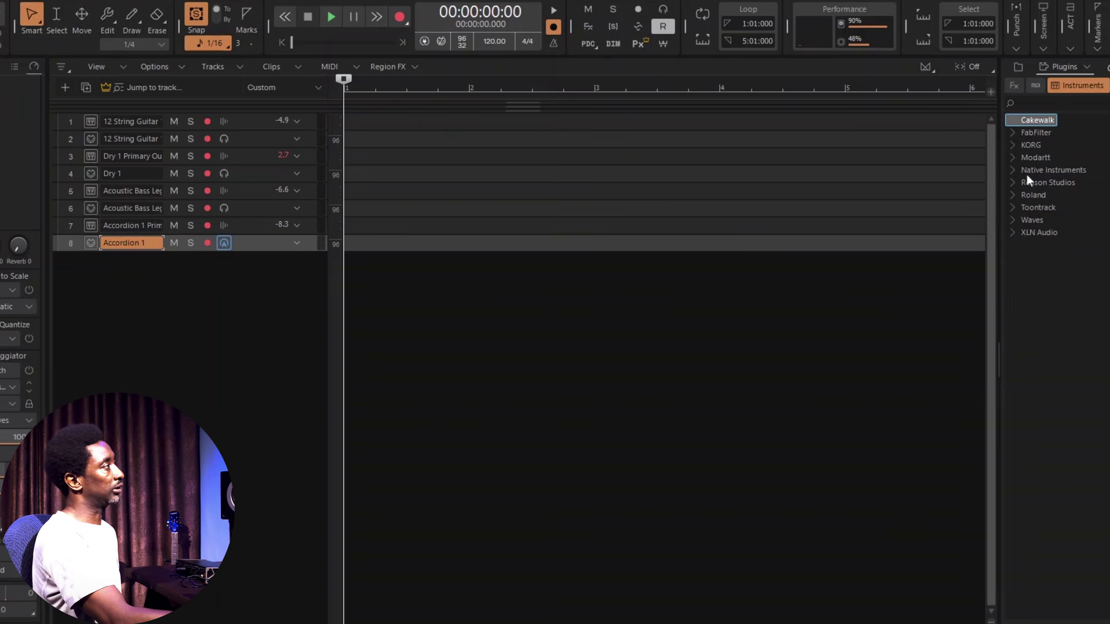
Reopen the Plug-in Manager and show the excluded plug-ins in the BandLab Instruments (VST3i) category
{"action": "right_click", "coordinate": [1067, 172]}
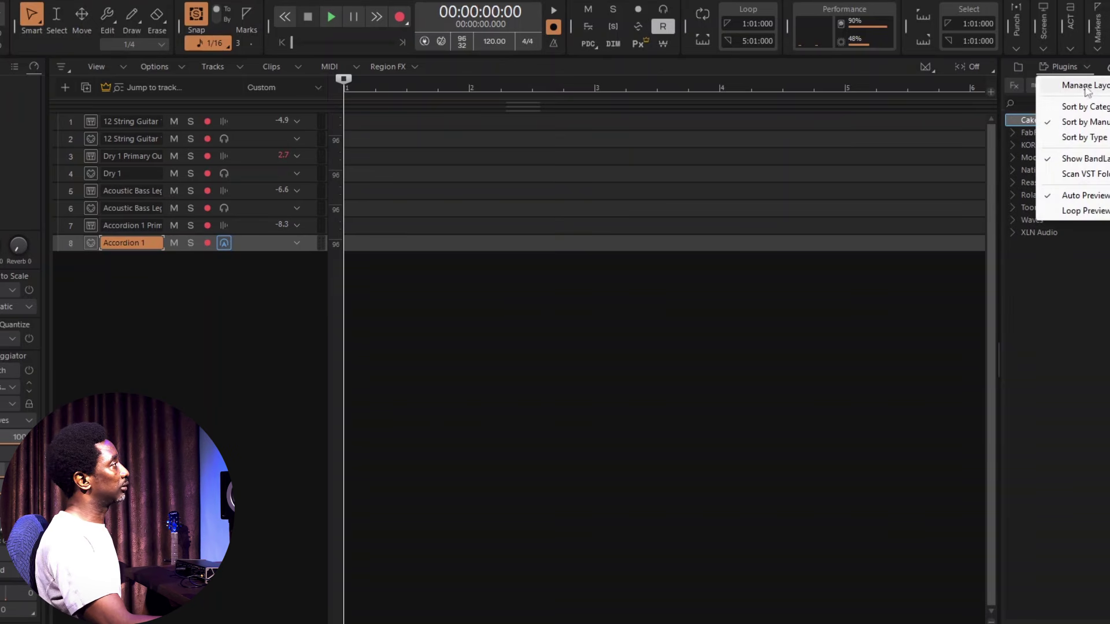
{"action": "left_click", "coordinate": [1086, 85]}
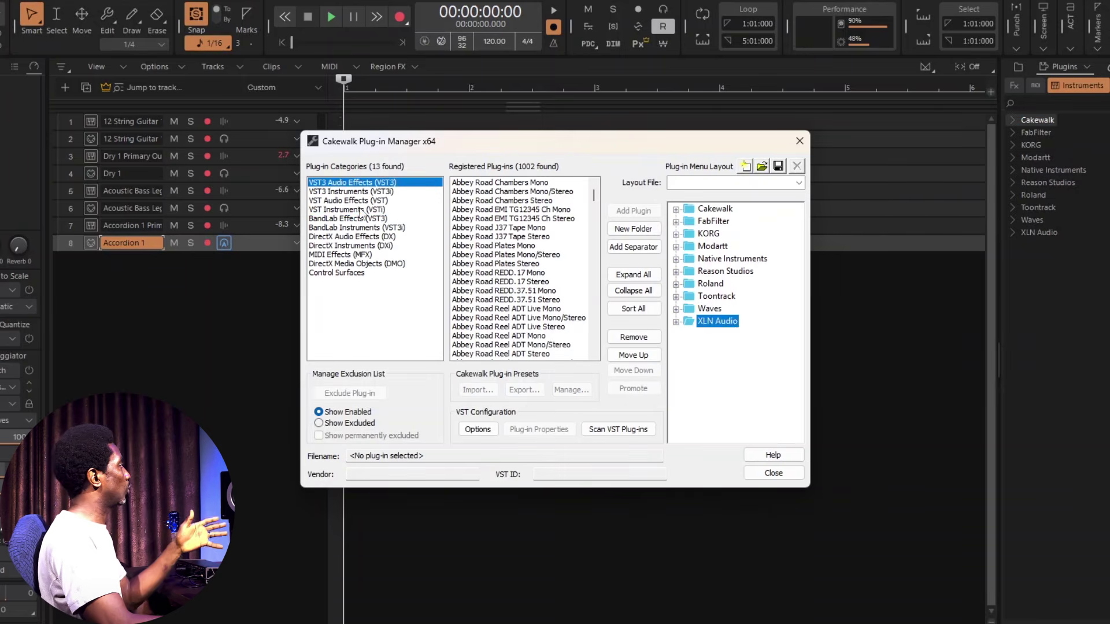
{"action": "left_click", "coordinate": [362, 209]}
{"action": "left_click", "coordinate": [358, 227]}
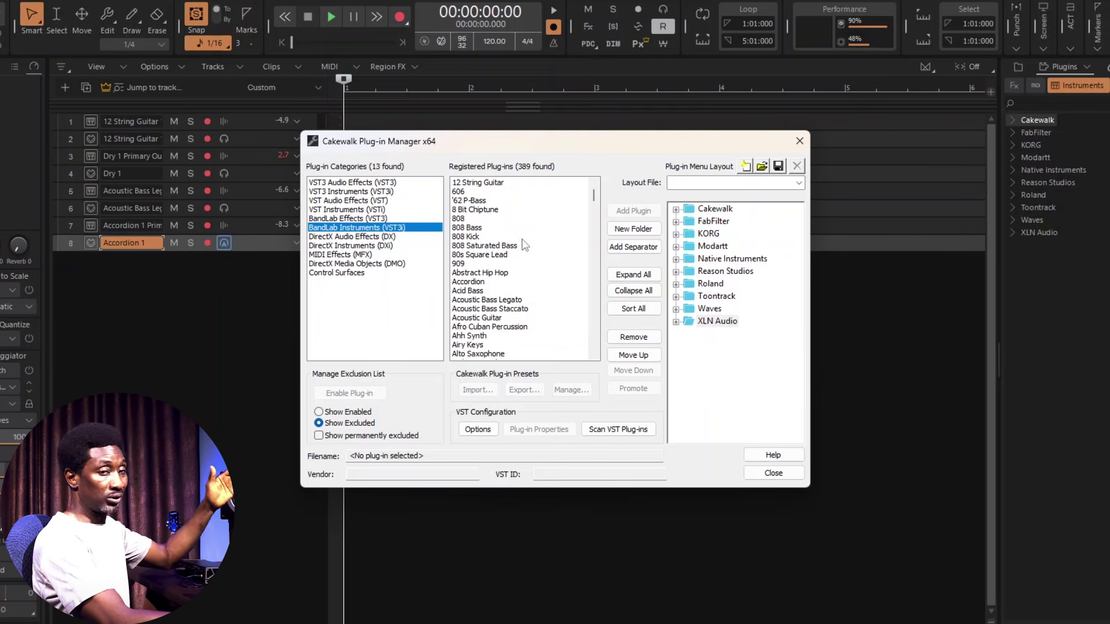
Re-enable all excluded BandLab instruments, from 12 String Guitar through Zoom R2D2
{"action": "left_click", "coordinate": [471, 184]}
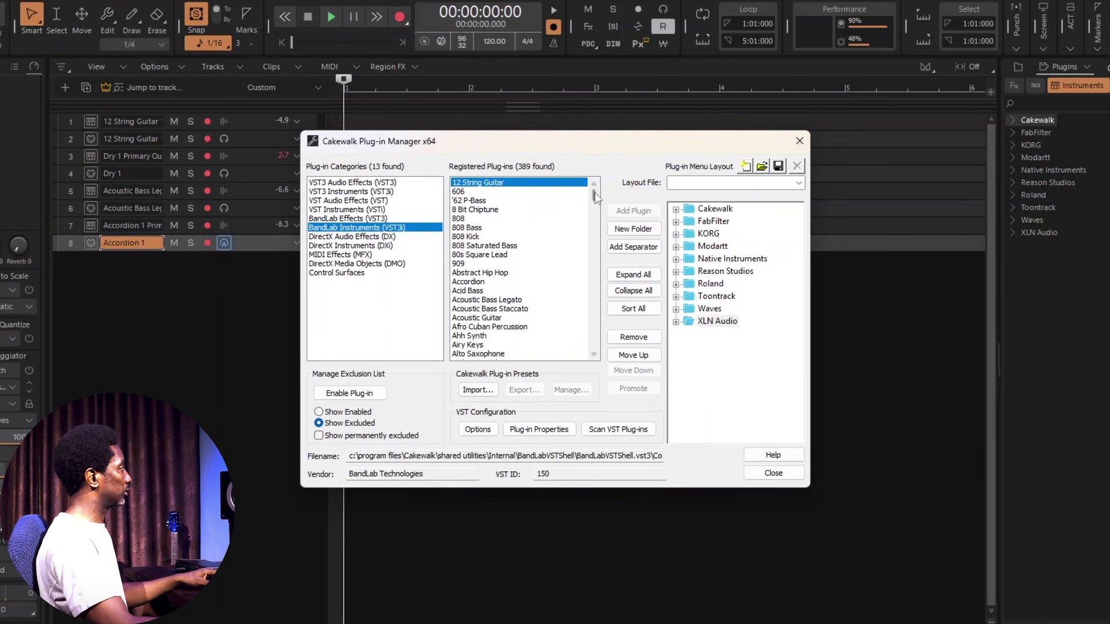
{"action": "left_click_drag", "start_coordinate": [596, 197], "coordinate": [593, 349]}
{"action": "left_click", "coordinate": [463, 354], "text": "shift"}
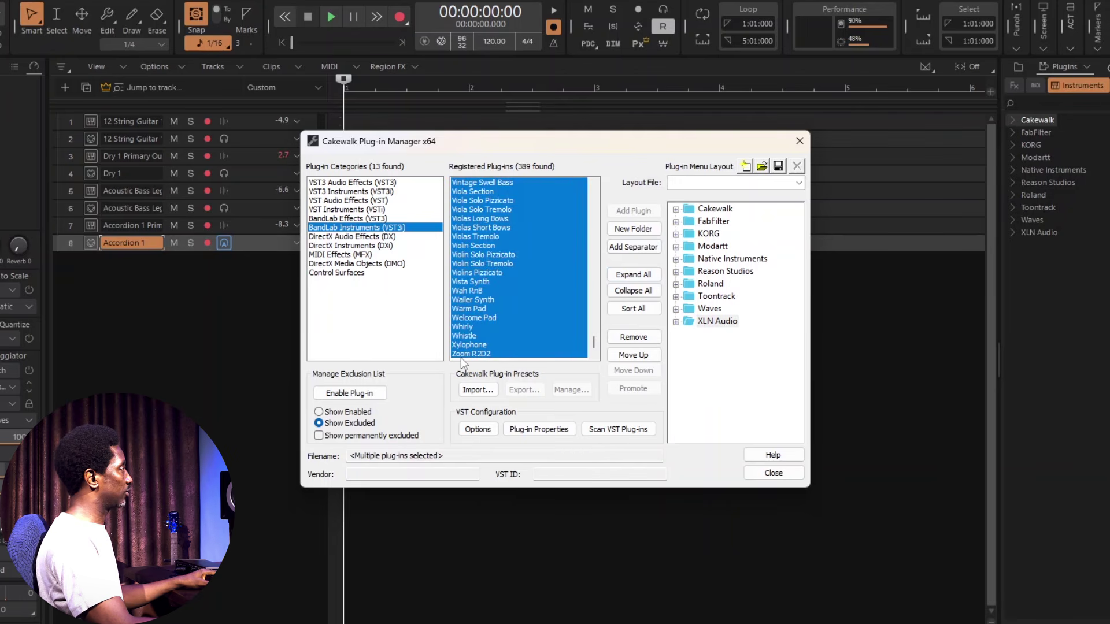
{"action": "left_click", "coordinate": [351, 394]}
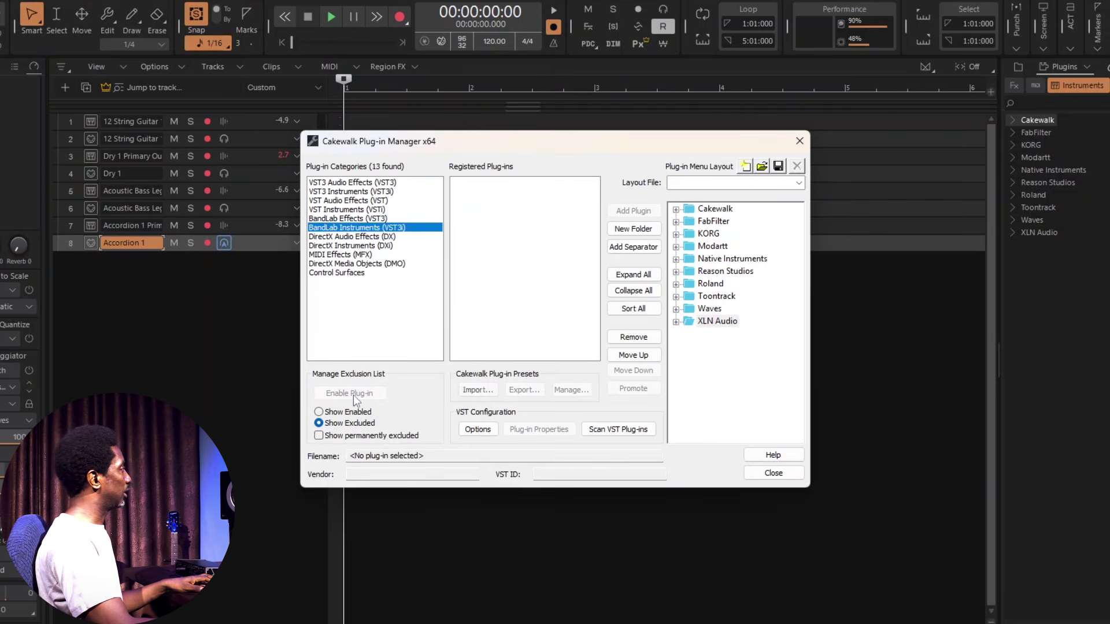